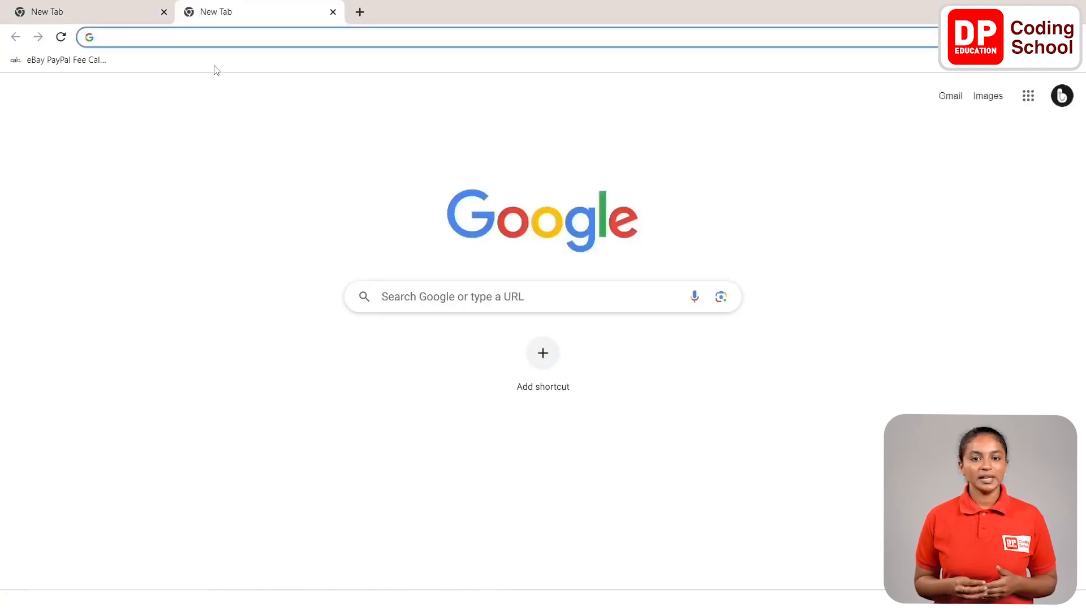
# Open the website thunkable.com.
pyautogui.write('Thunkabele')
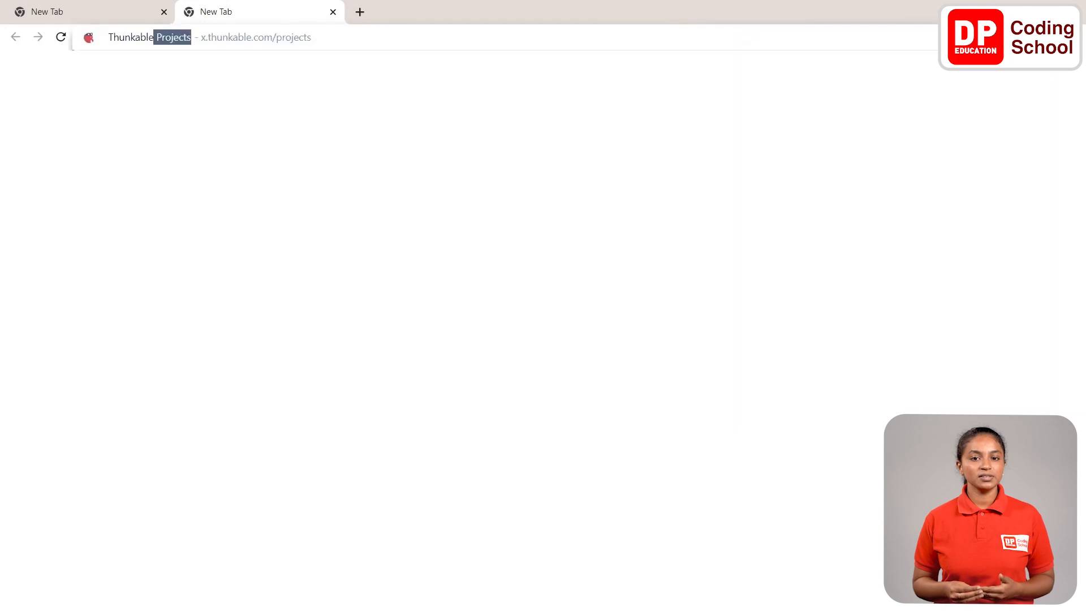
pyautogui.press('Delete')
pyautogui.write('.com')
pyautogui.press('Return')
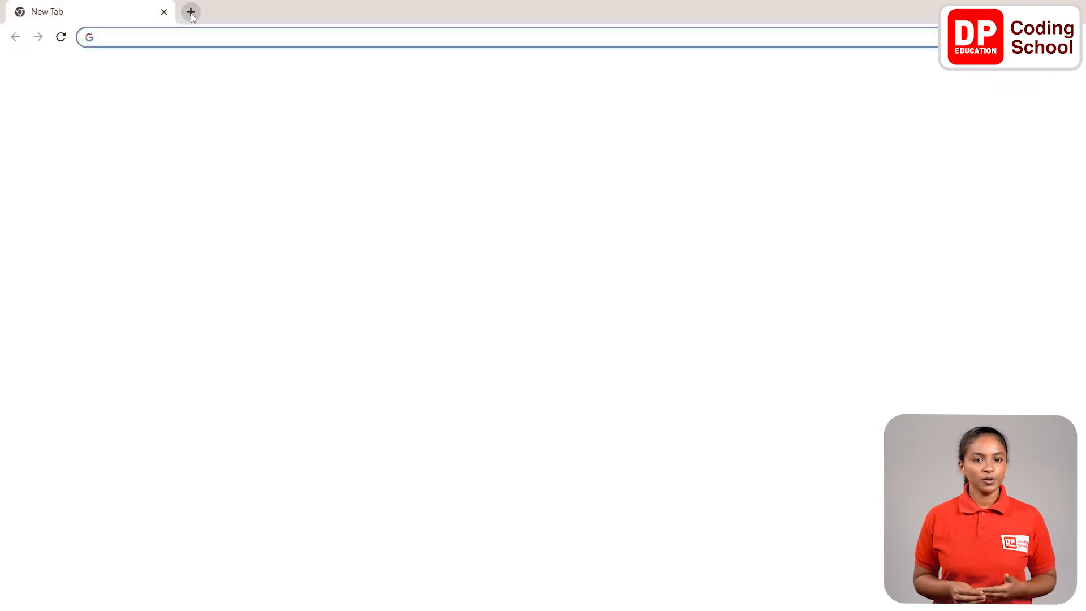
# Open the website dpcode.lk.
pyautogui.click(188, 12)
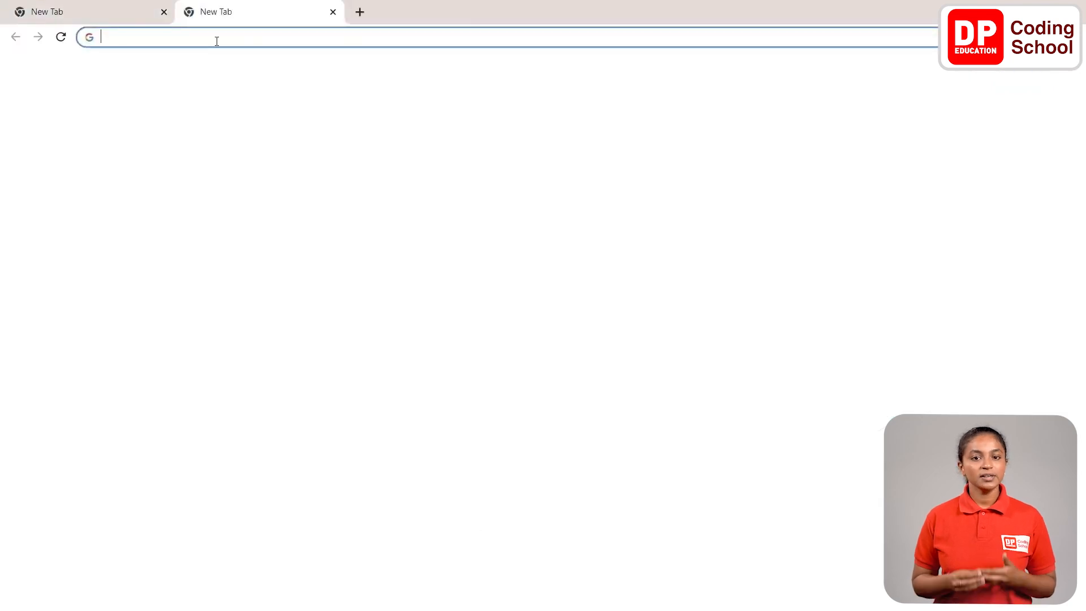
pyautogui.write('dpcode')
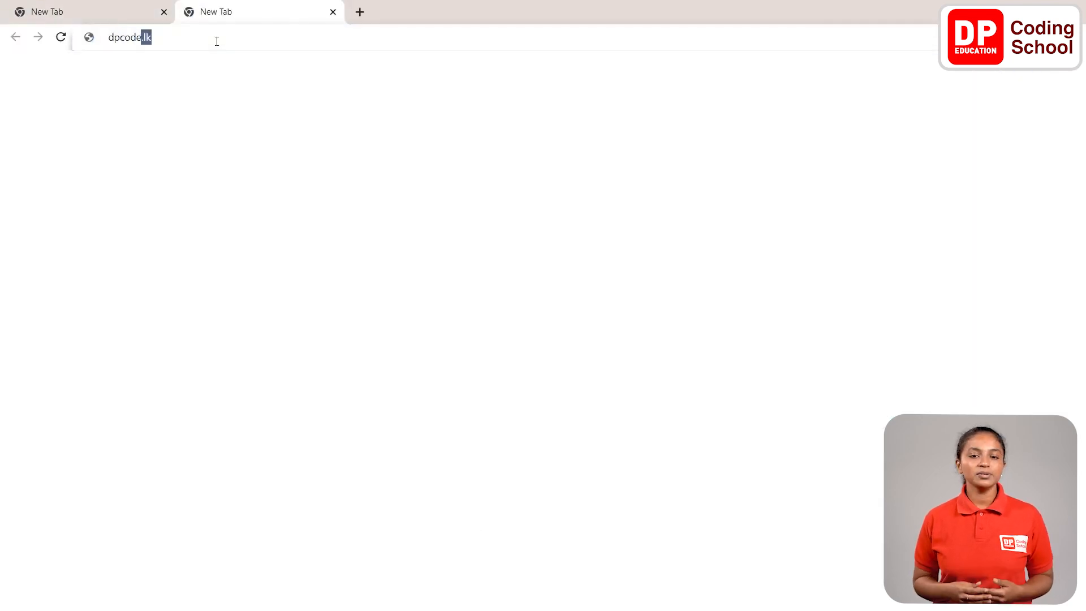
pyautogui.write('.lk')
pyautogui.press('Return')
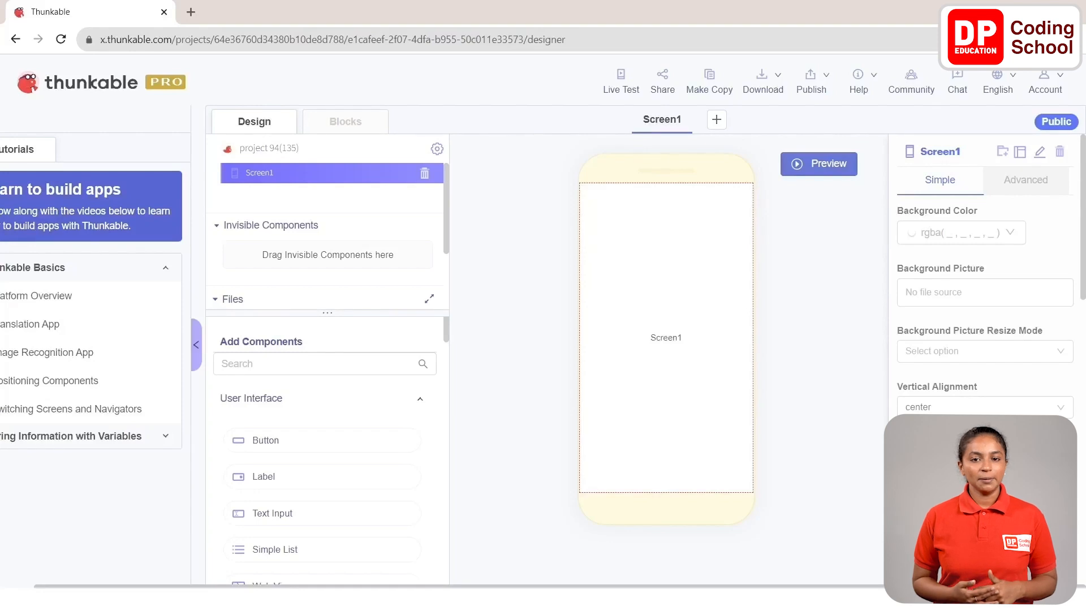
pyautogui.click(190, 13)
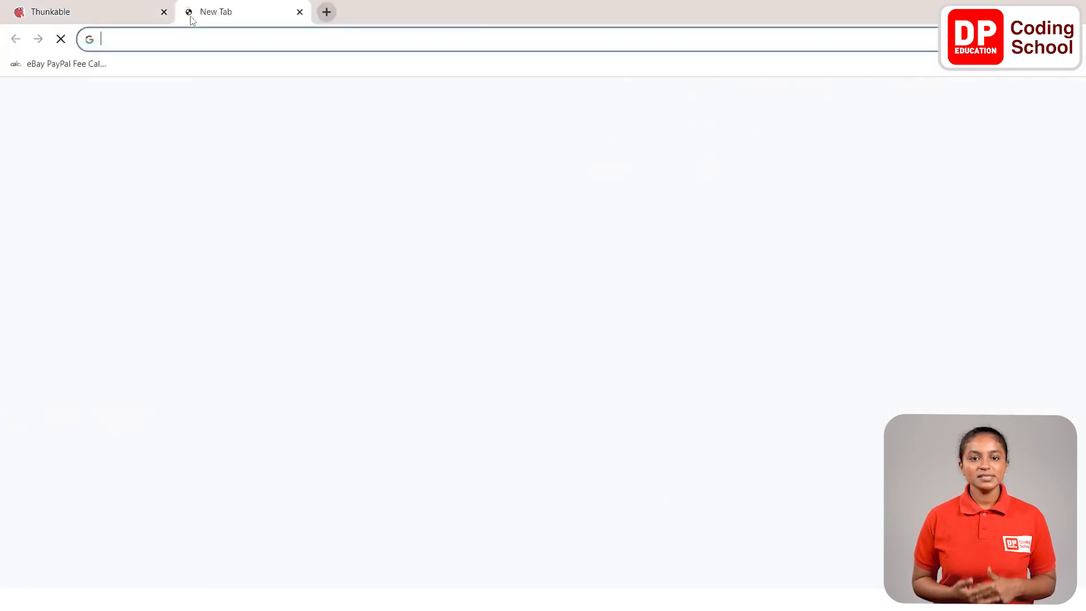
pyautogui.write('https://dialogflow.cloud.google.com/')
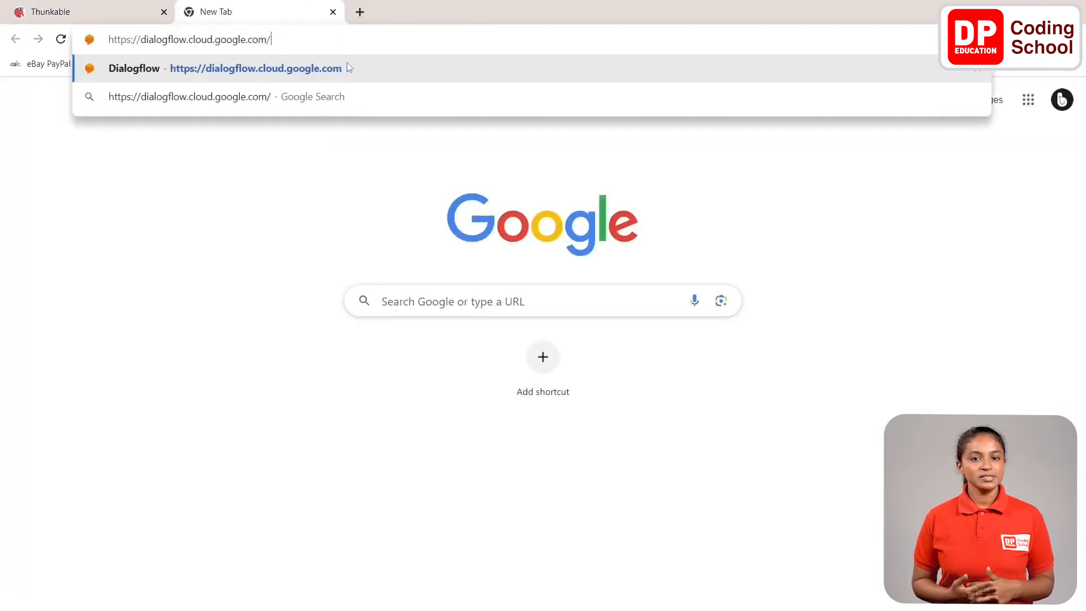
pyautogui.click(256, 67)
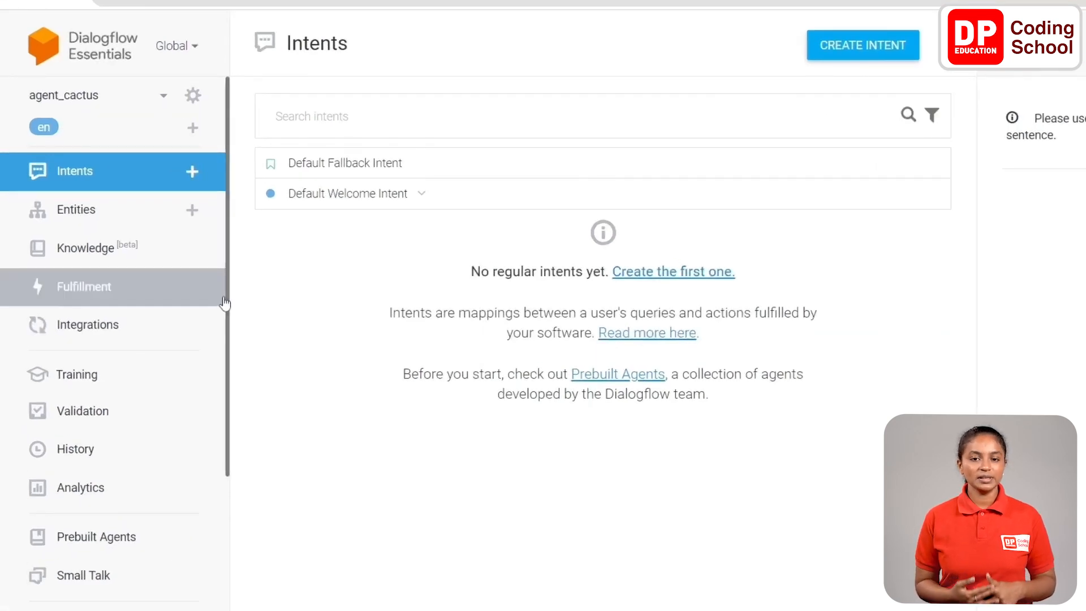
pyautogui.click(162, 92)
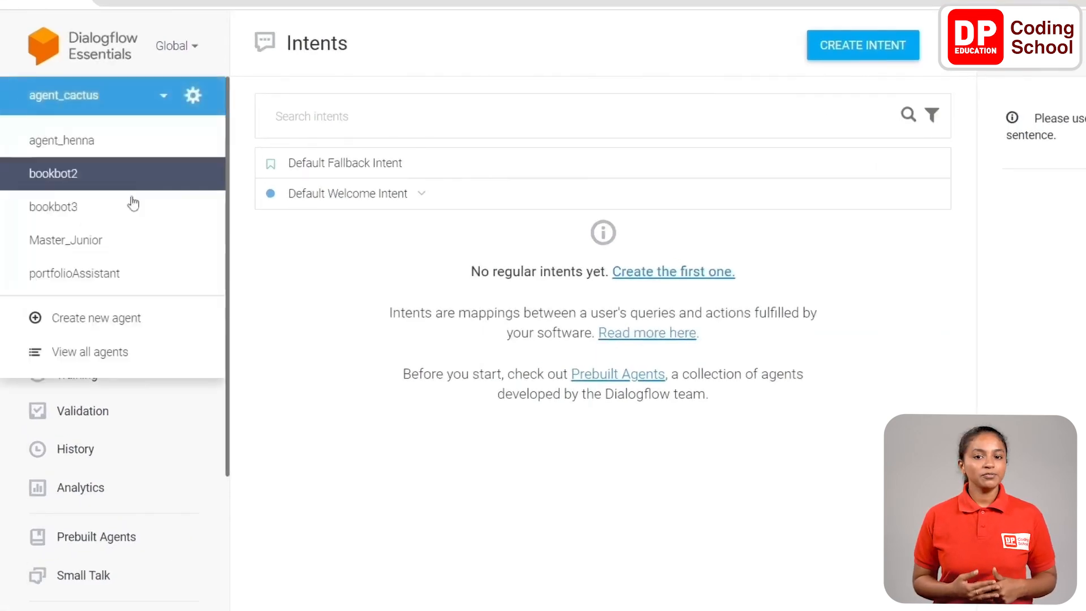
pyautogui.click(128, 244)
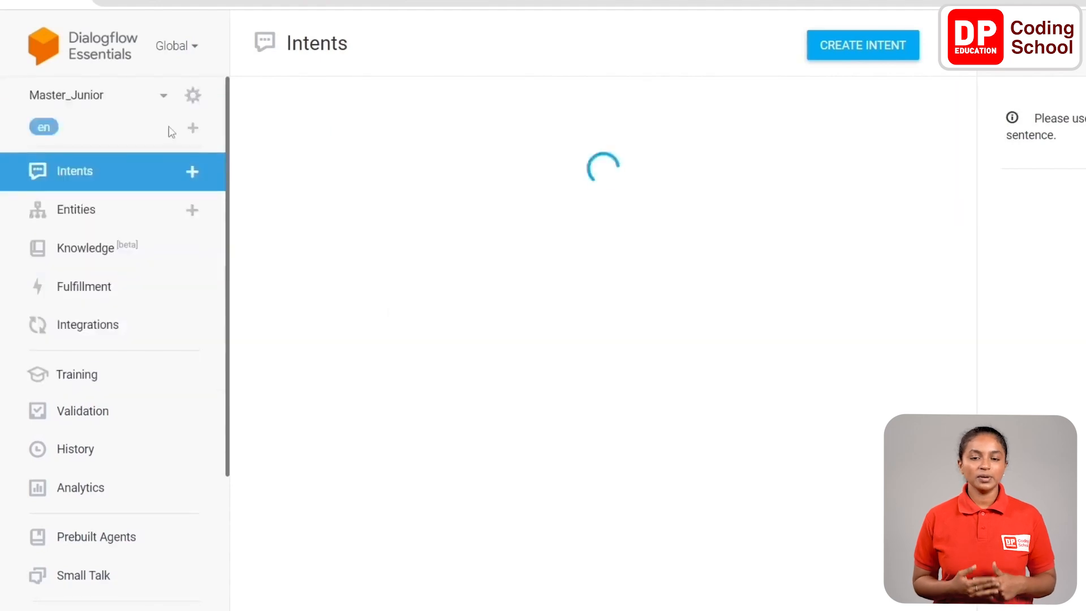
# Start a new Dialogflow agent named "book bot" with the default time zone (GMT+5:30) Asia/Colombo.
pyautogui.click(163, 96)
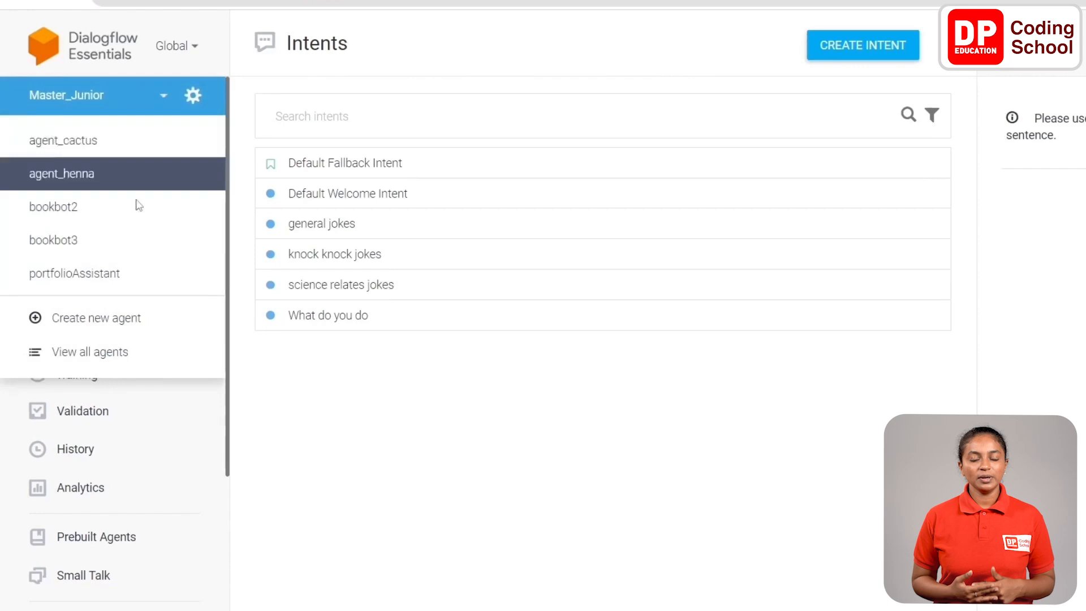
pyautogui.click(171, 320)
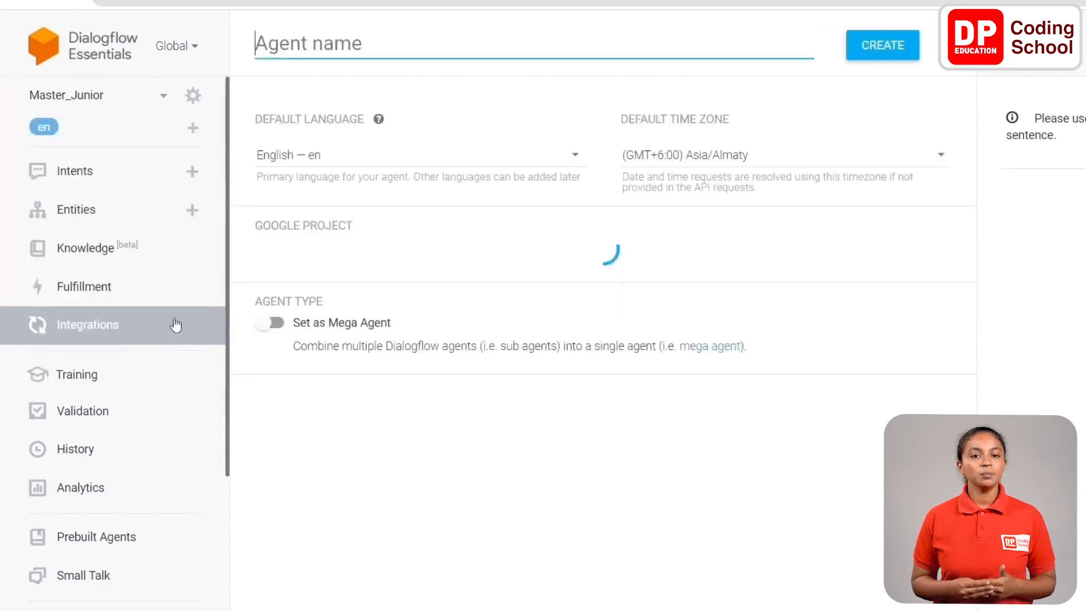
pyautogui.click(363, 54)
pyautogui.write('book bot')
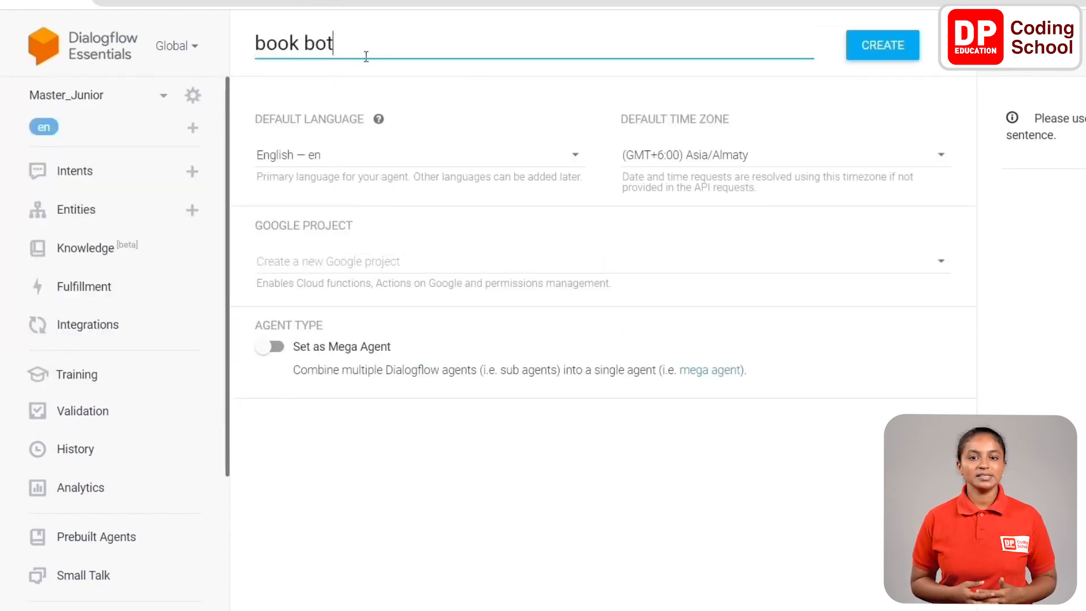
pyautogui.click(923, 163)
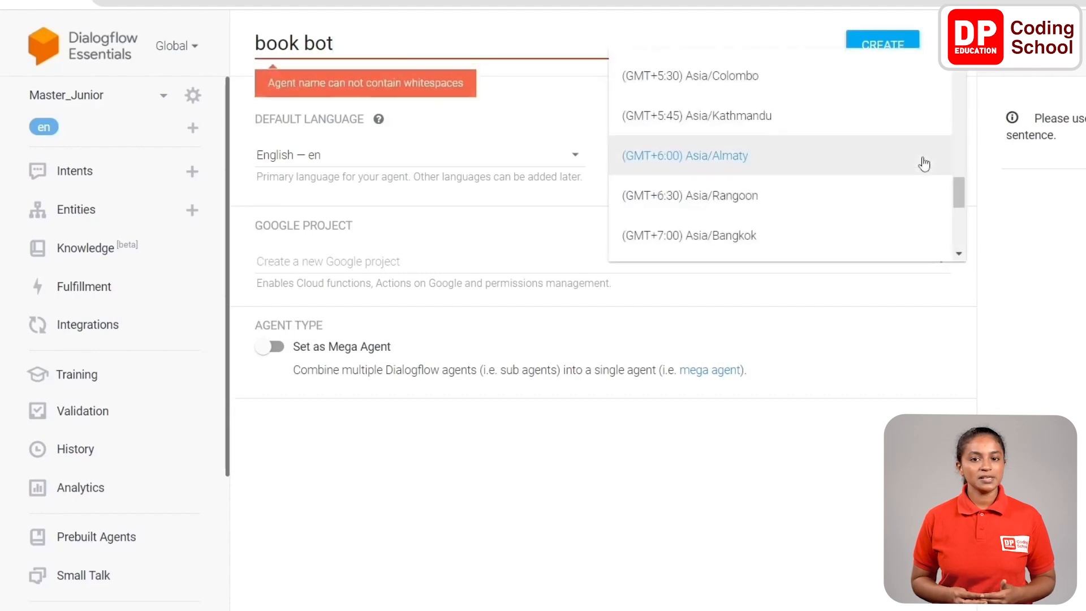
pyautogui.click(843, 84)
# Correct the new agent's name to bookBot and create the agent.
pyautogui.click(315, 51)
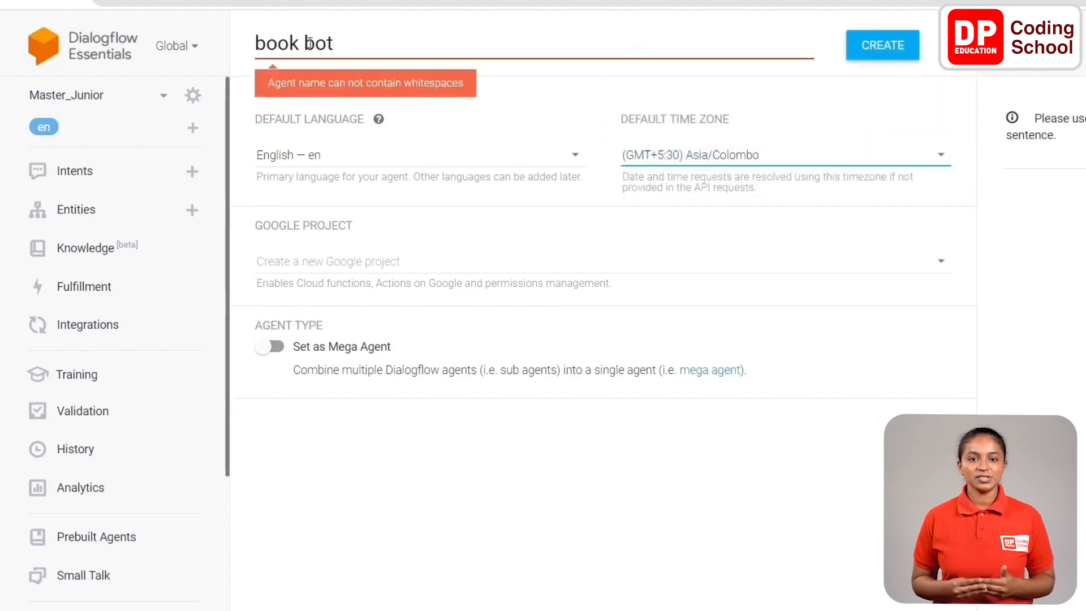
pyautogui.press('BackSpace')
pyautogui.press('BackSpace')
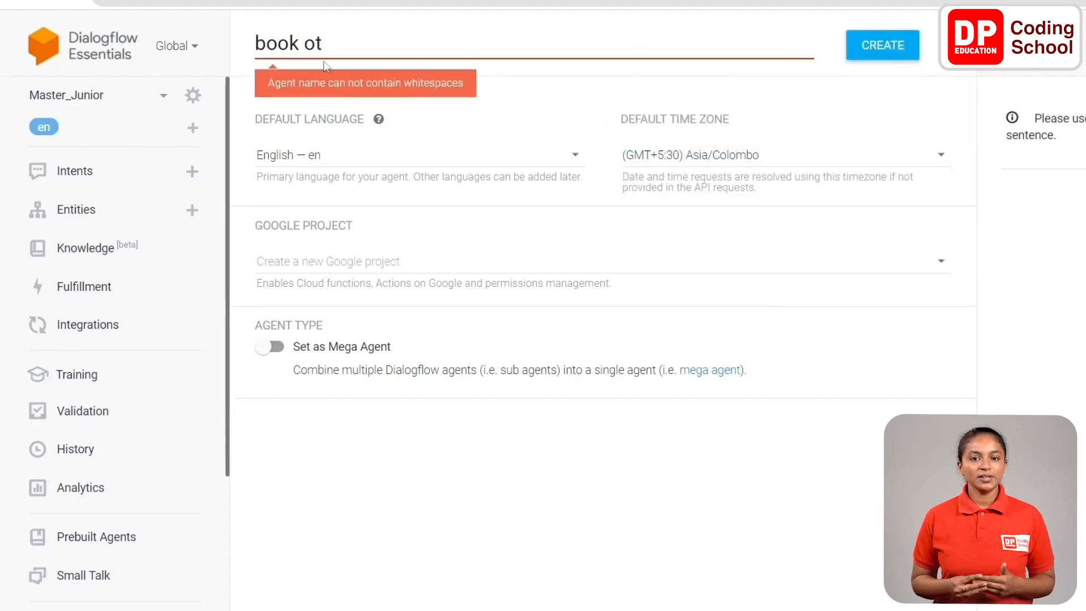
pyautogui.write('B')
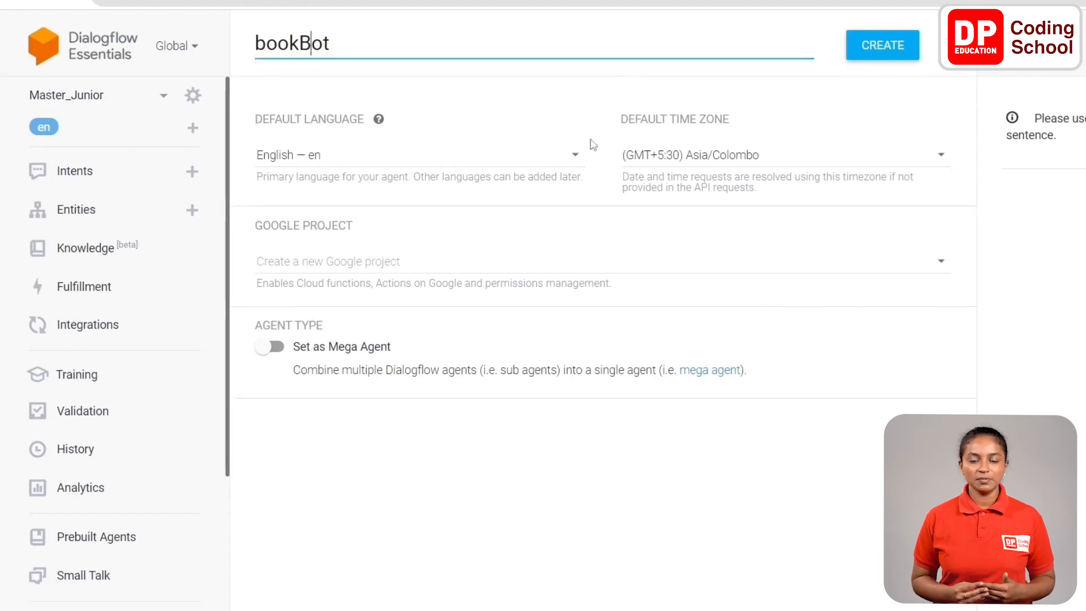
pyautogui.click(885, 57)
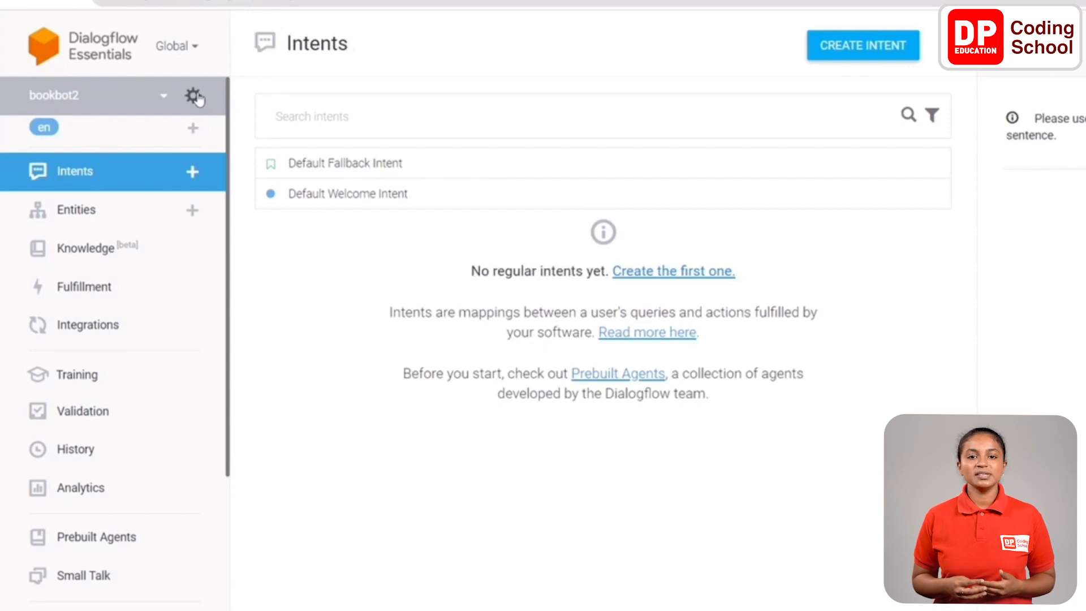
# In the bookbot2 agent's settings, rename it bookbot and add the description "This is a simple book bot used to recommend books by connecting with a thunkable app".
pyautogui.click(194, 96)
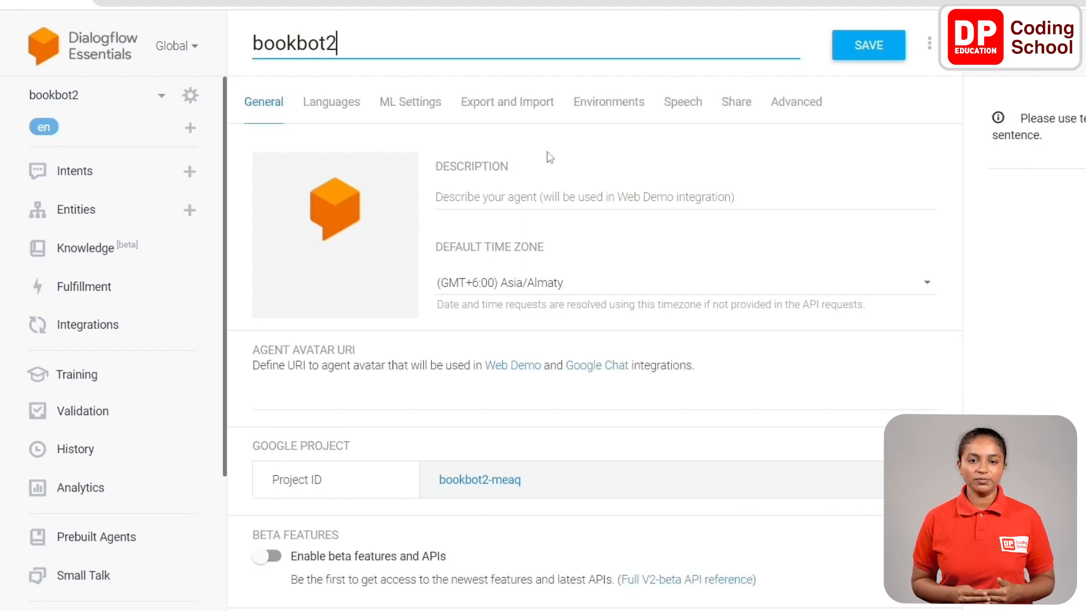
pyautogui.press('BackSpace')
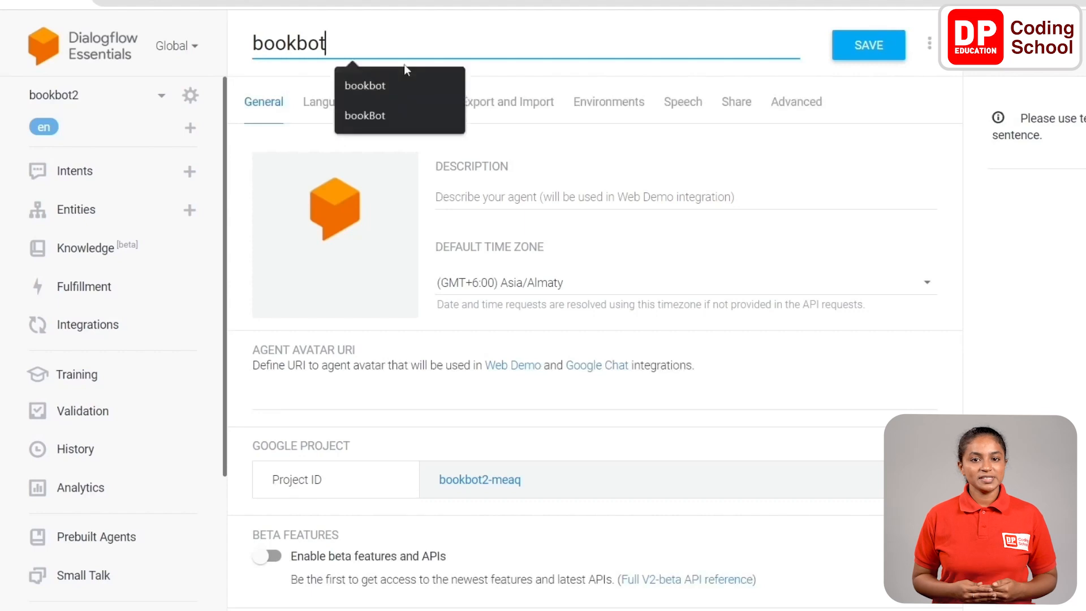
pyautogui.press('Tab')
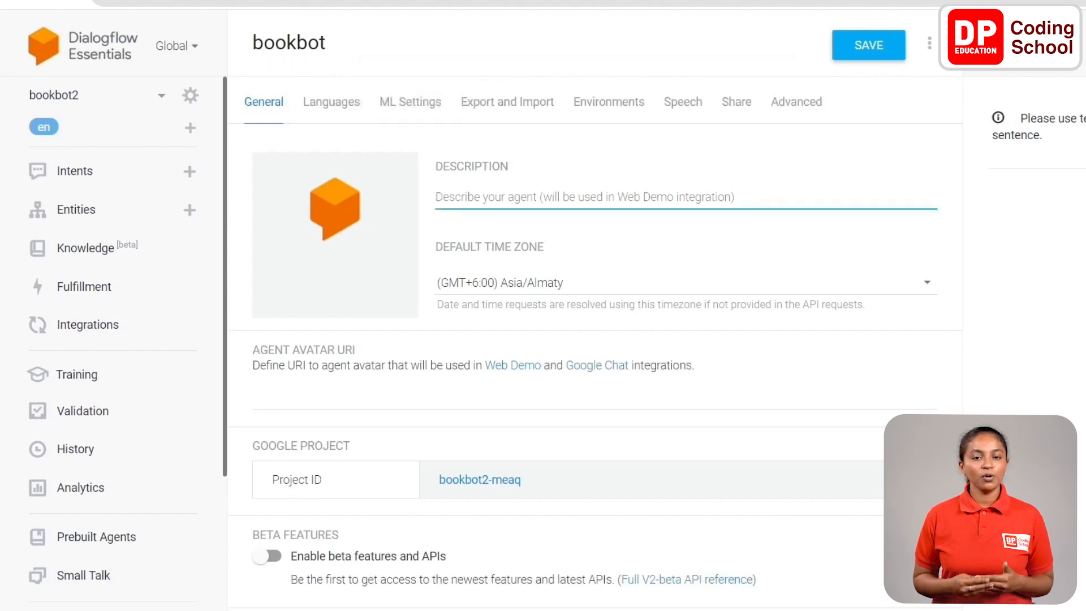
pyautogui.press('Tab')
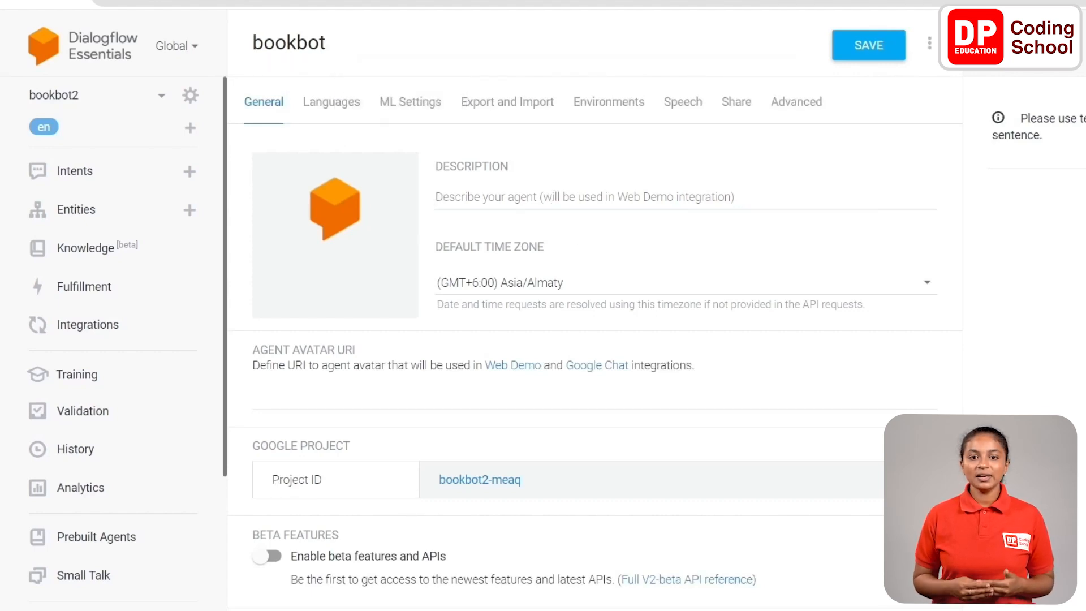
pyautogui.click(474, 196)
pyautogui.write('This is a simple book bot used to recommend books by connecting with a thunkable app')
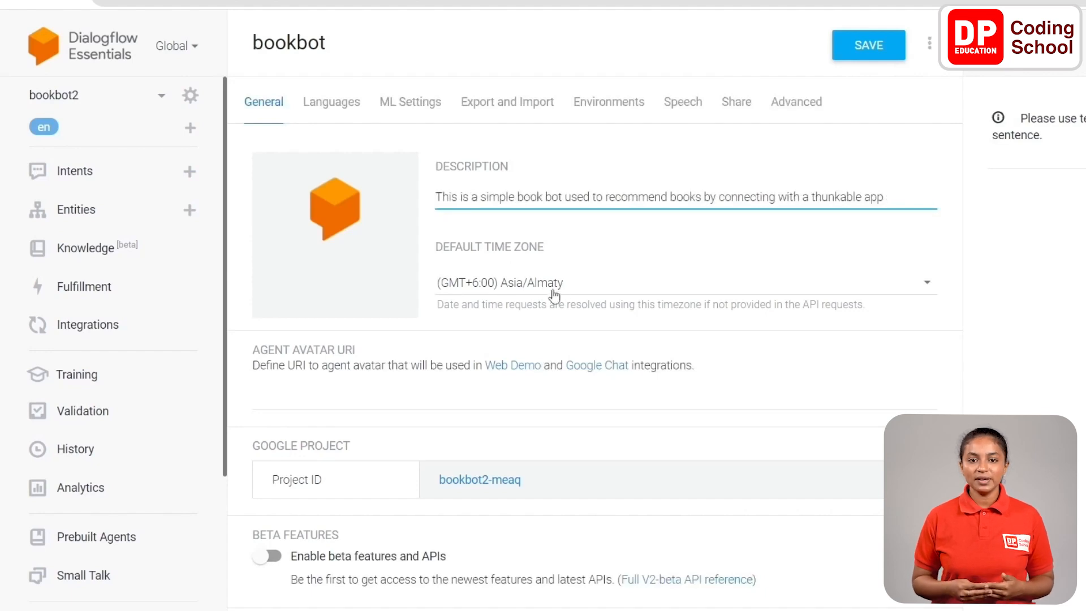
# Set the agent's default time zone to (GMT+5:30) Asia/Colombo, enable beta features and APIs, and save the settings.
pyautogui.click(577, 286)
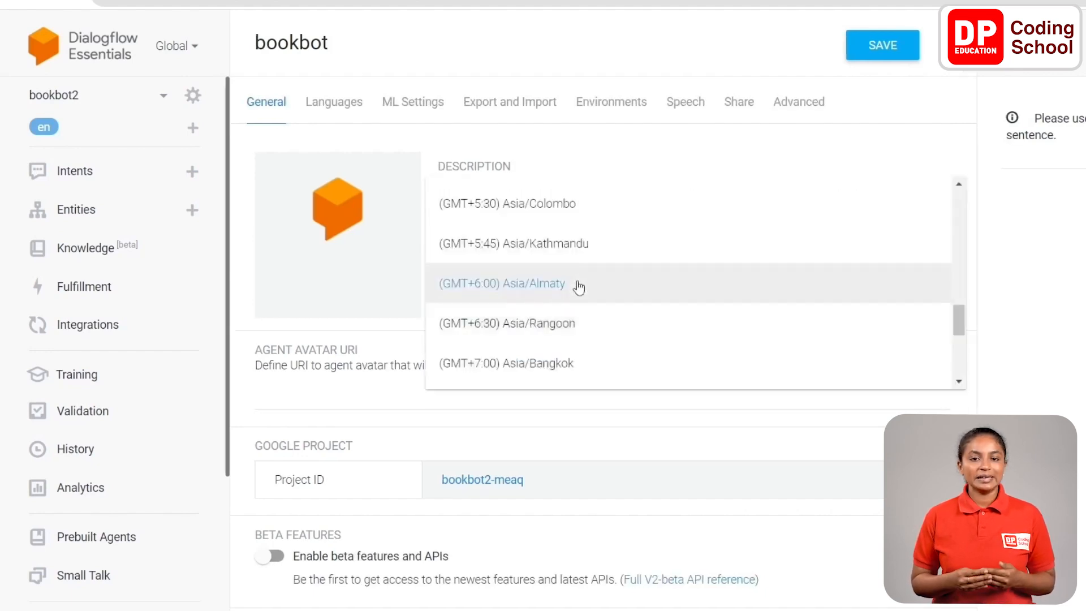
pyautogui.click(574, 218)
pyautogui.scroll(-5, 617, 333)
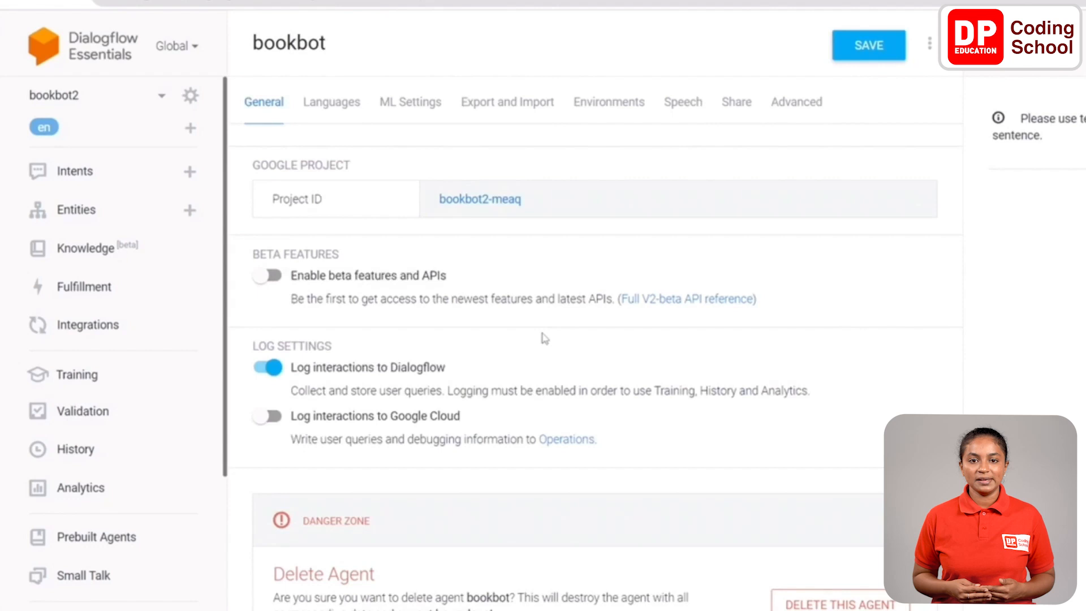
pyautogui.scroll(2, 616, 332)
pyautogui.scroll(-2, 616, 332)
pyautogui.click(267, 253)
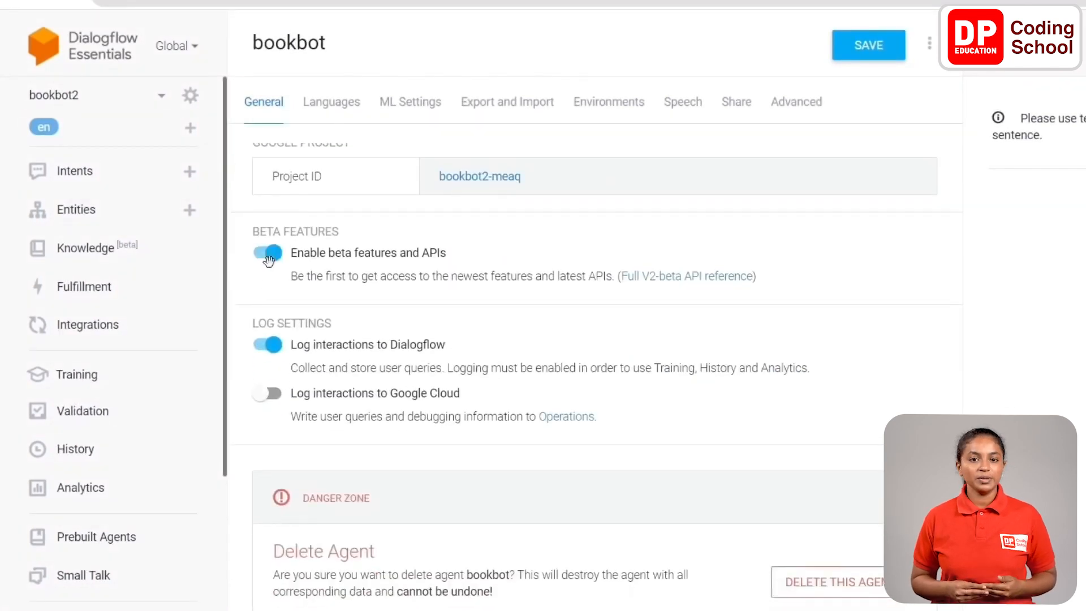
pyautogui.click(875, 51)
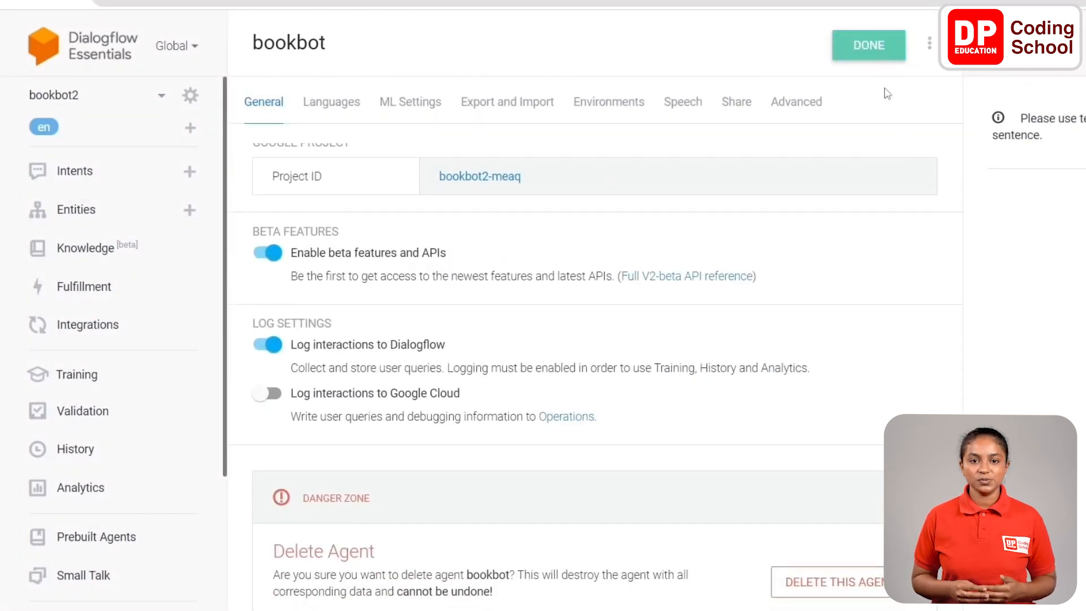
pyautogui.click(871, 56)
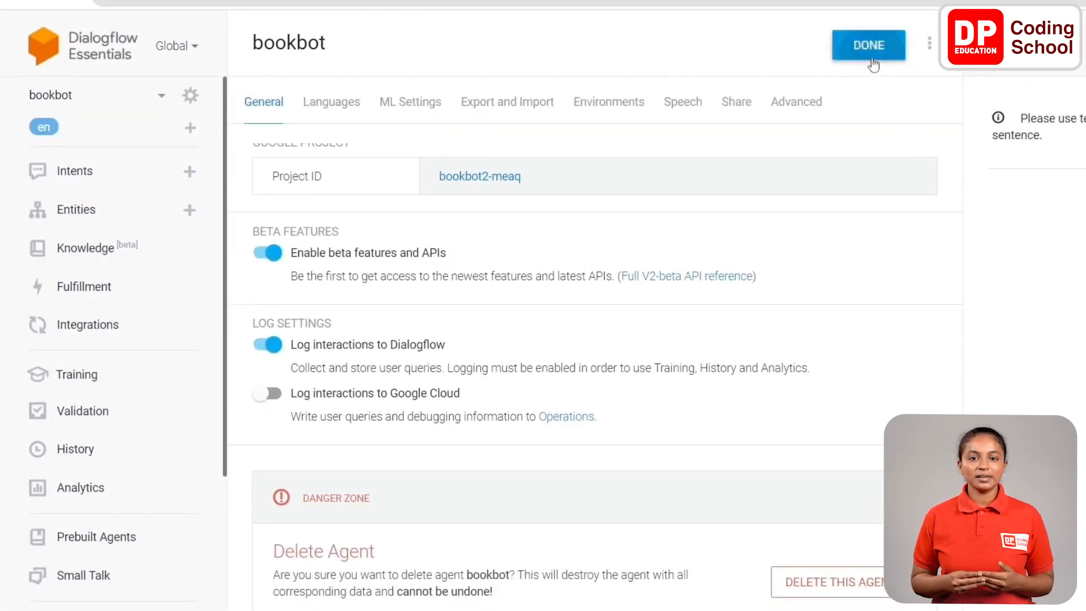
# Save the Default Welcome Intent with one text response introducing Wandalf, who loves reading books and offers to help choose a good book to read.
pyautogui.click(99, 170)
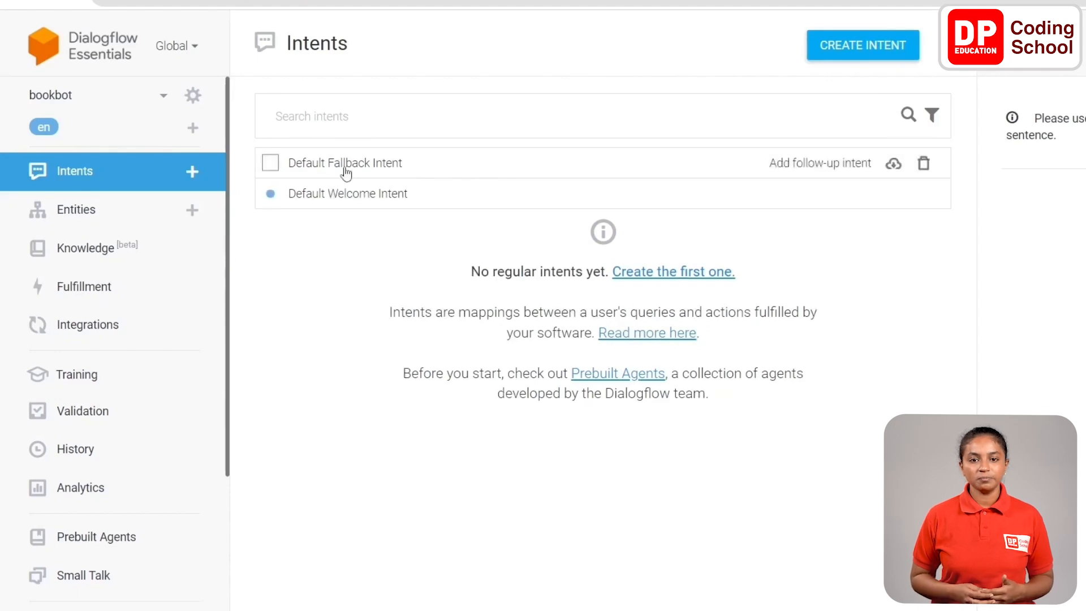
pyautogui.click(430, 193)
pyautogui.scroll(-10, 508, 279)
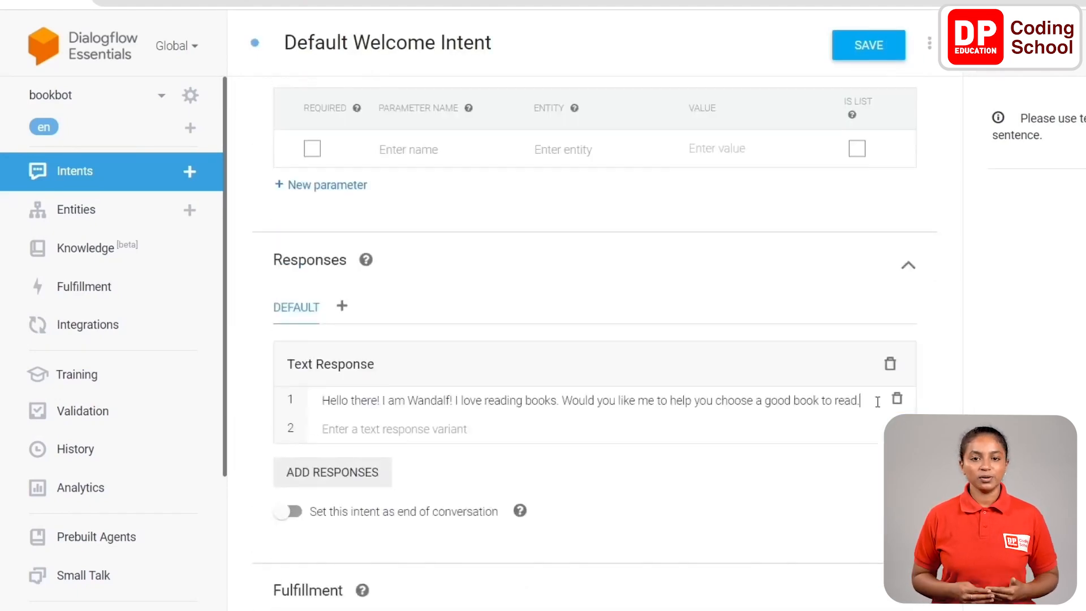
pyautogui.moveTo(874, 400); pyautogui.dragTo(320, 399)
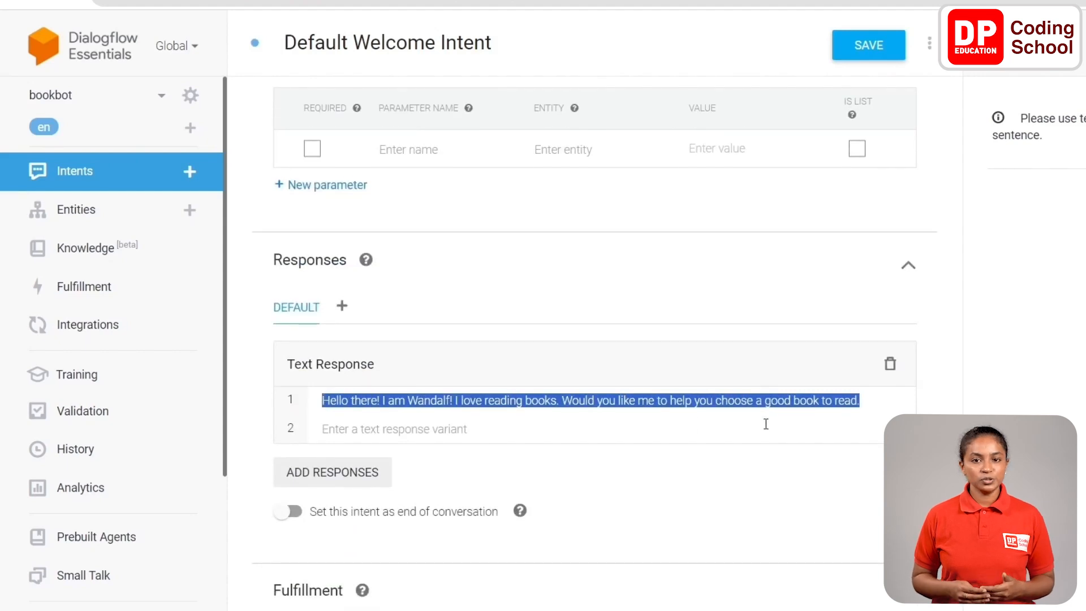
pyautogui.click(918, 401)
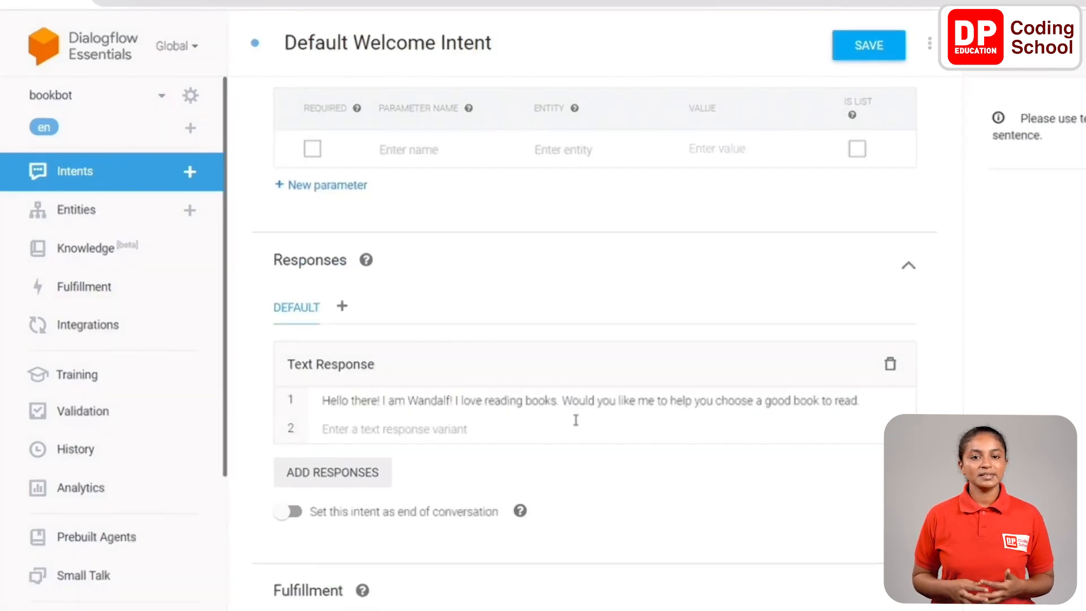
pyautogui.click(866, 45)
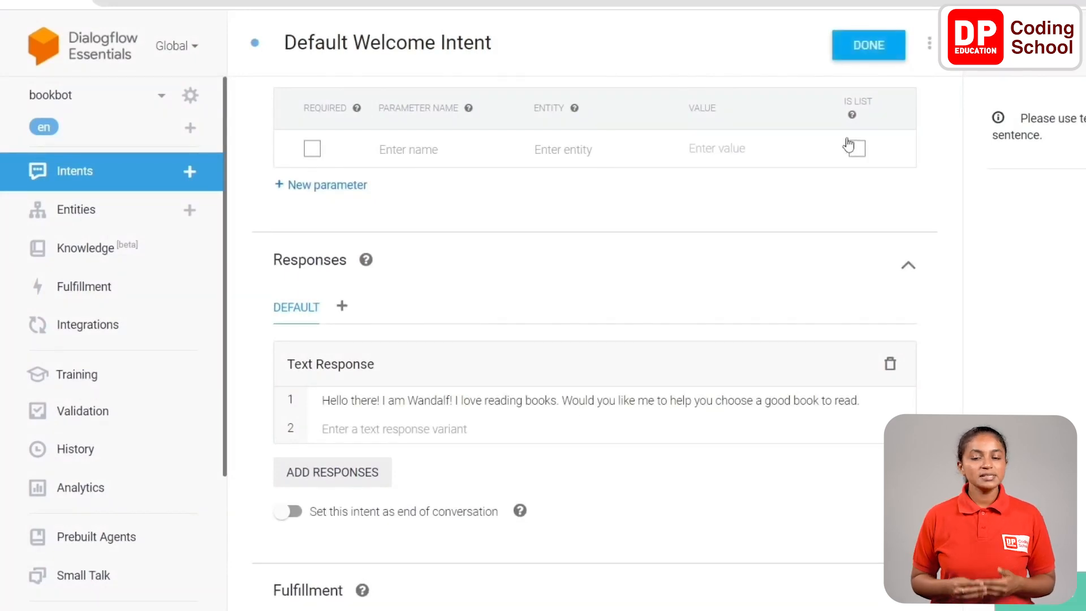
# Add a "yes" follow-up intent to the Default Welcome Intent and open it for editing.
pyautogui.click(131, 174)
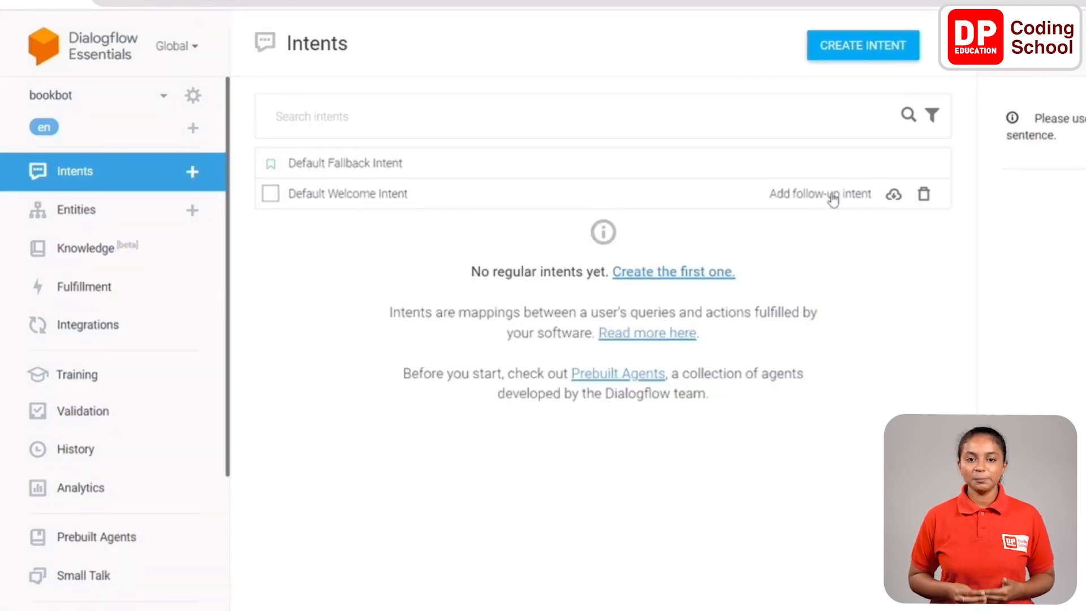
pyautogui.click(832, 195)
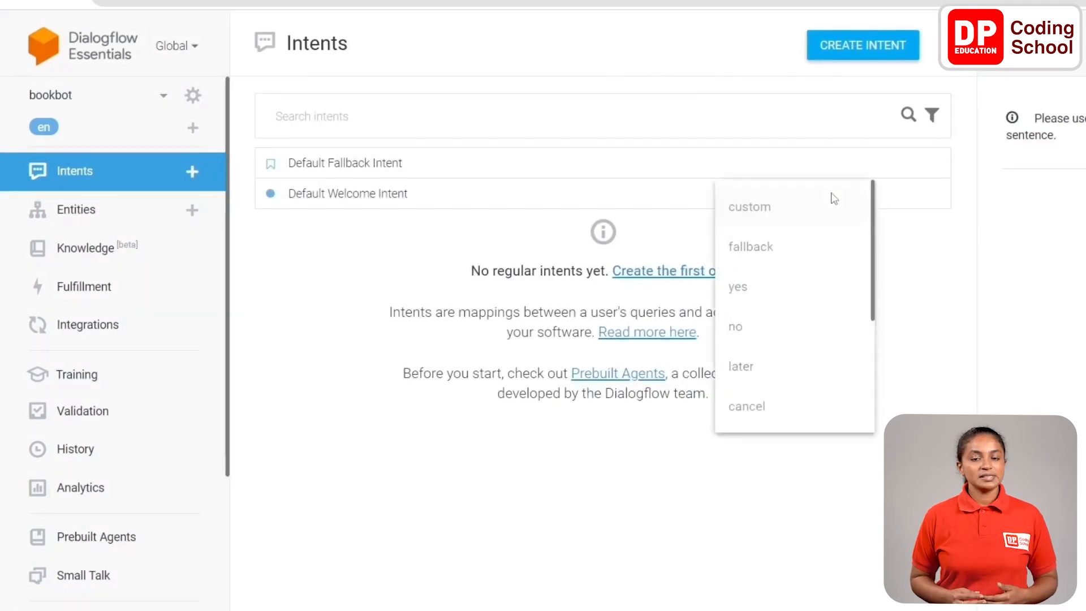
pyautogui.click(794, 290)
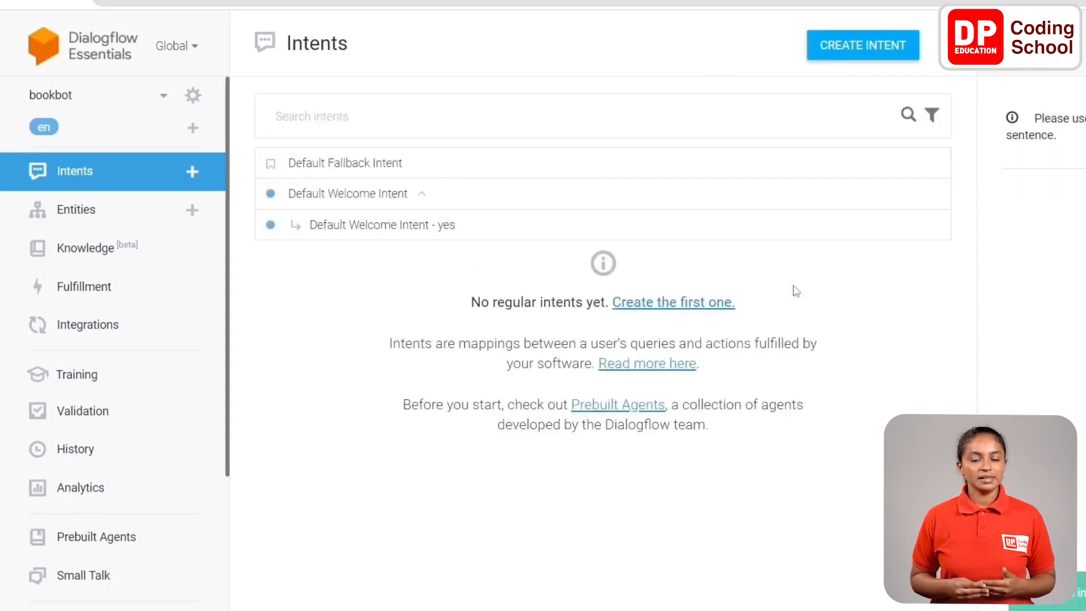
pyautogui.moveTo(396, 228)
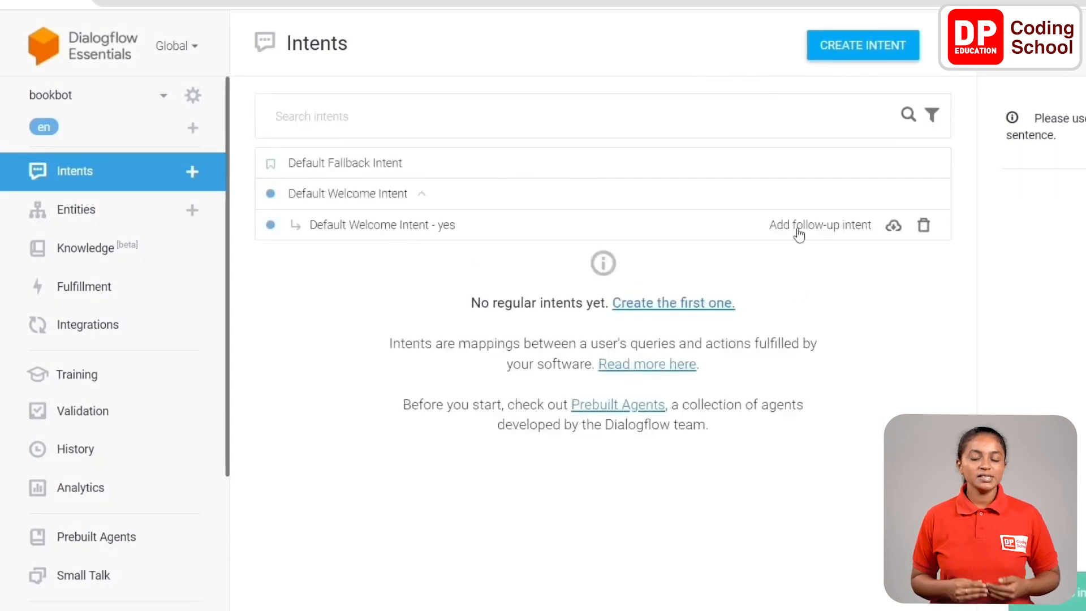
pyautogui.click(403, 234)
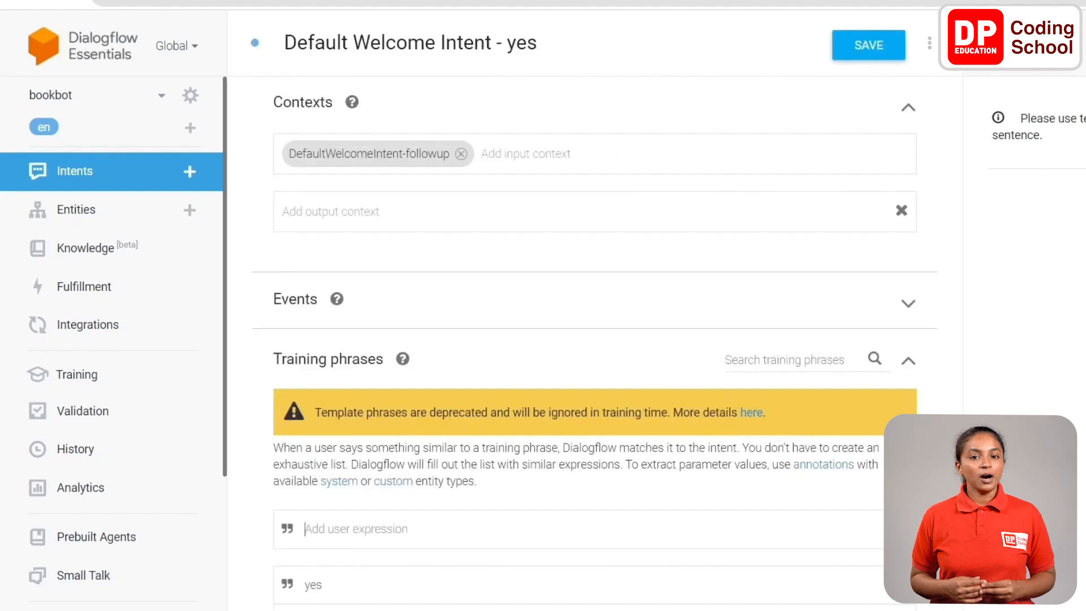
# Add "yes" as the intent's output context and remove the DefaultWelcomeIntent-followup input context.
pyautogui.click(422, 216)
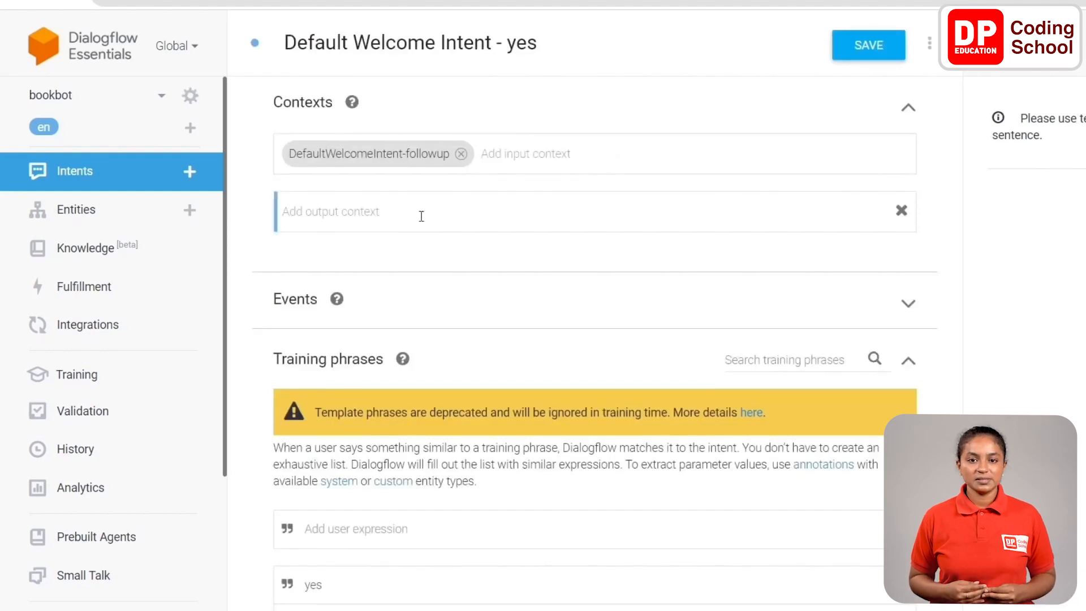
pyautogui.write('yes')
pyautogui.press('Return')
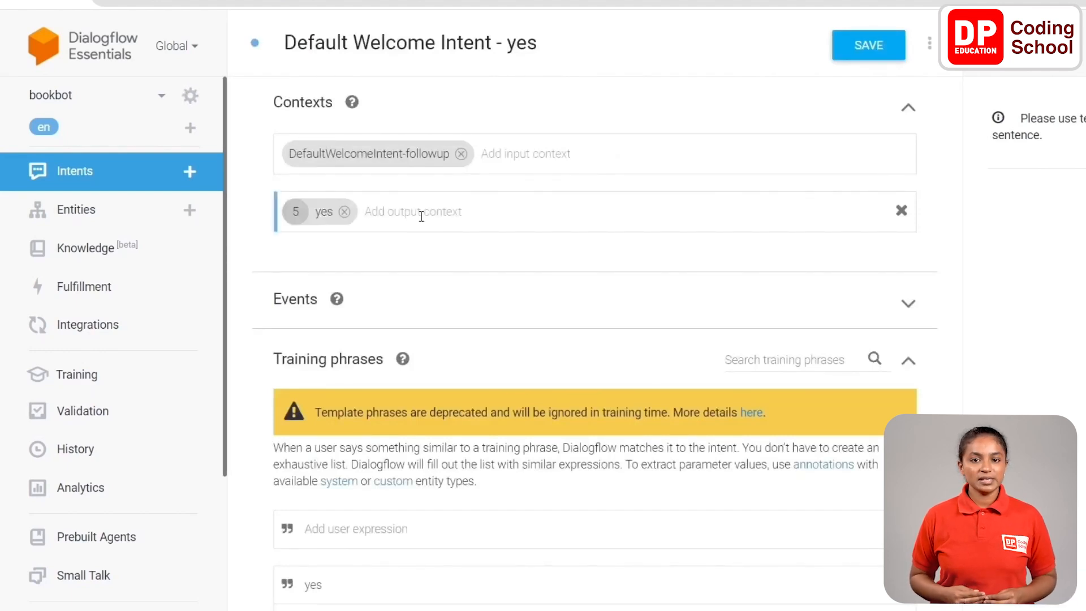
pyautogui.click(461, 154)
# Add the text response "Great! Would you answer a few of my questions ?" and save the intent.
pyautogui.scroll(-15, 467, 289)
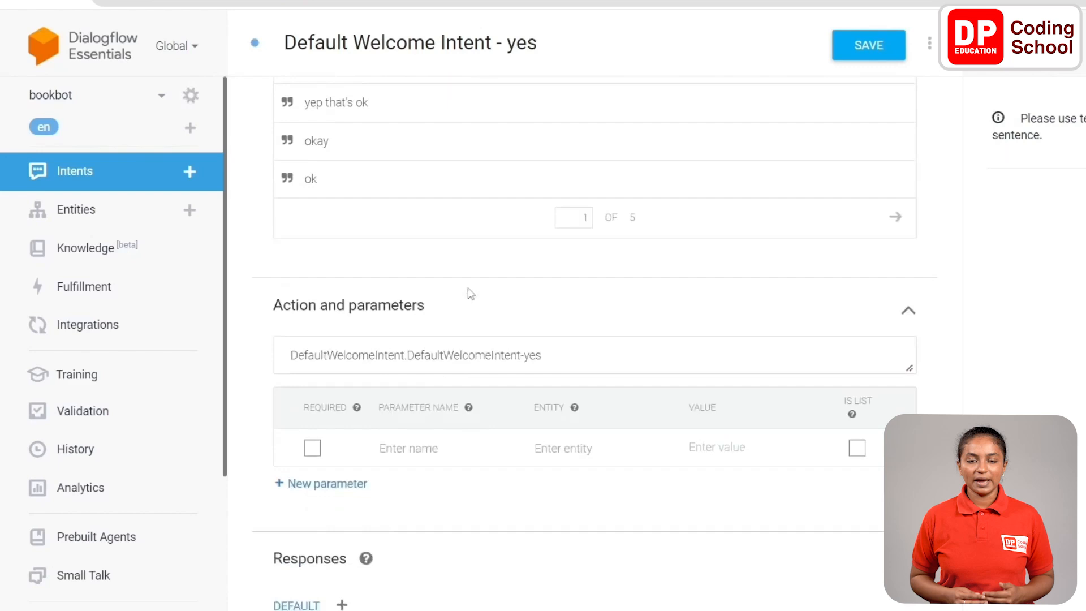
pyautogui.scroll(-3, 467, 301)
pyautogui.click(402, 433)
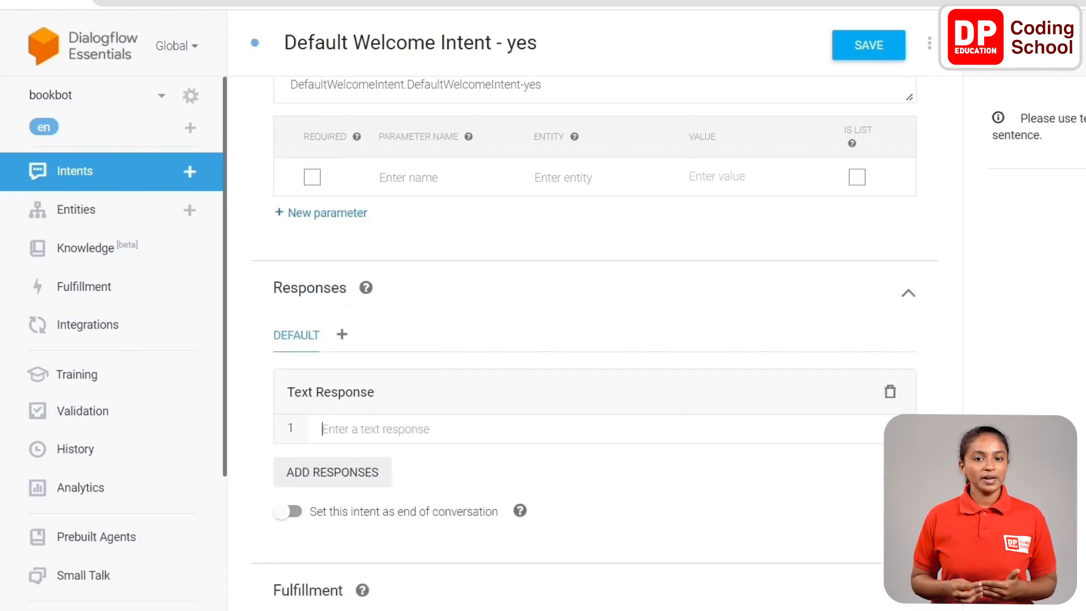
pyautogui.write('Great! Would you answer a few of my questions ?')
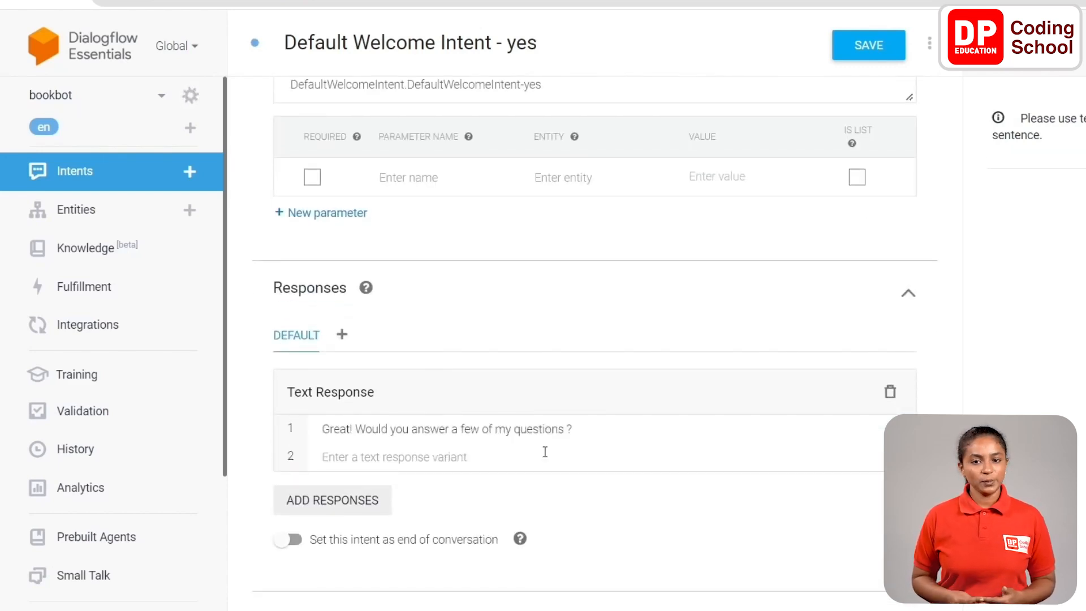
pyautogui.click(847, 47)
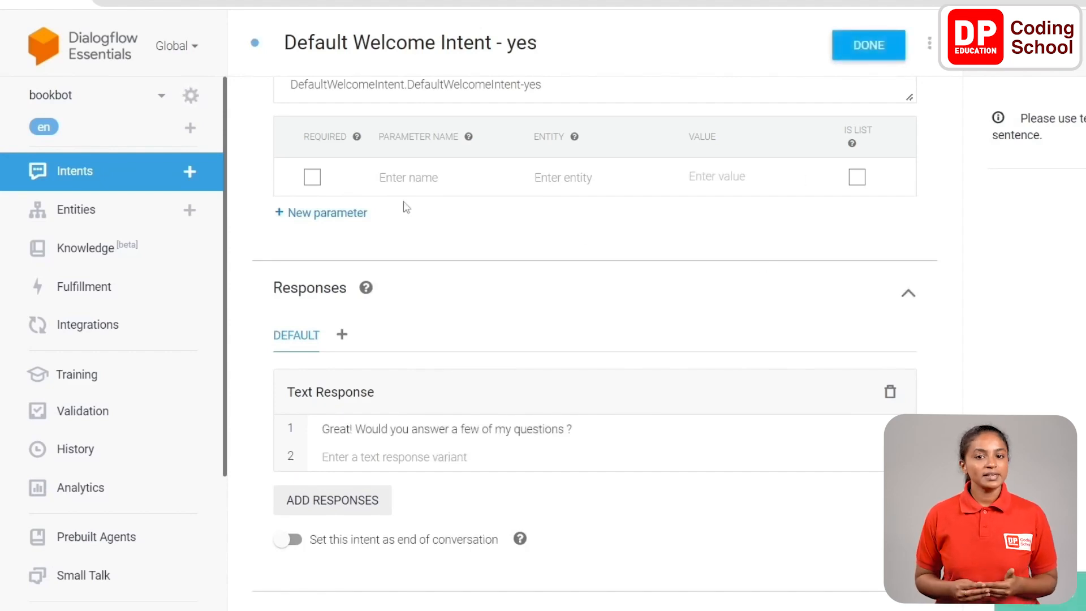
# Add a custom follow-up intent to Default Welcome Intent - yes and open it for editing.
pyautogui.click(124, 180)
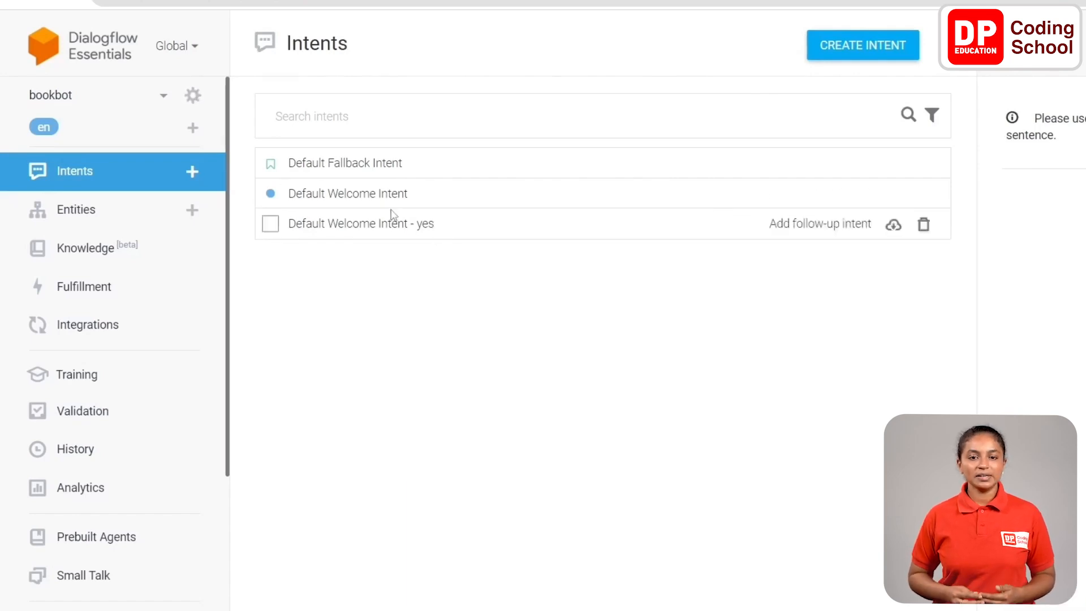
pyautogui.click(806, 226)
pyautogui.click(786, 245)
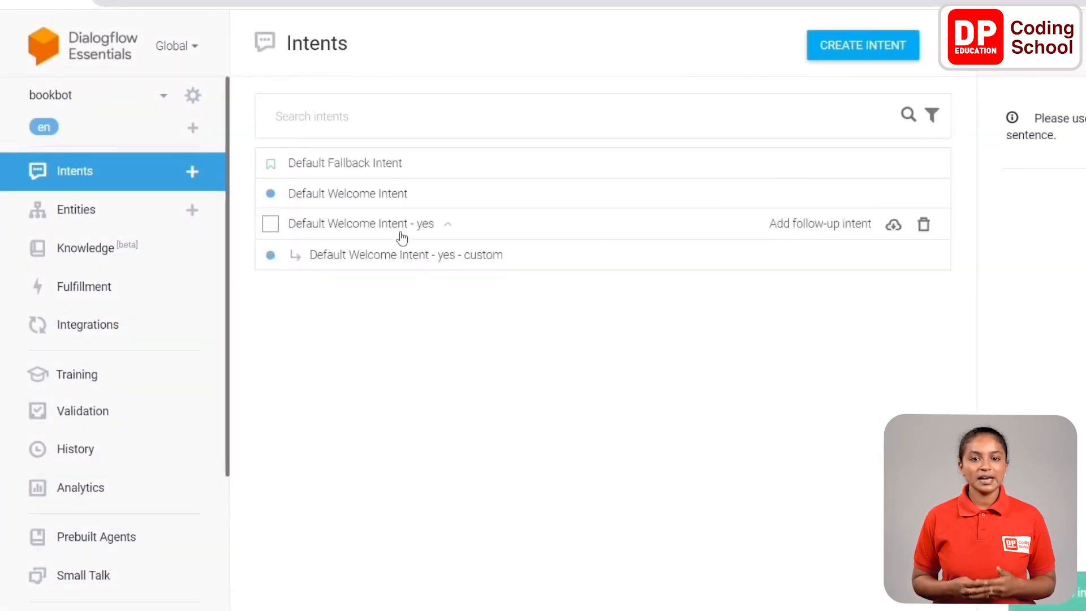
pyautogui.click(443, 260)
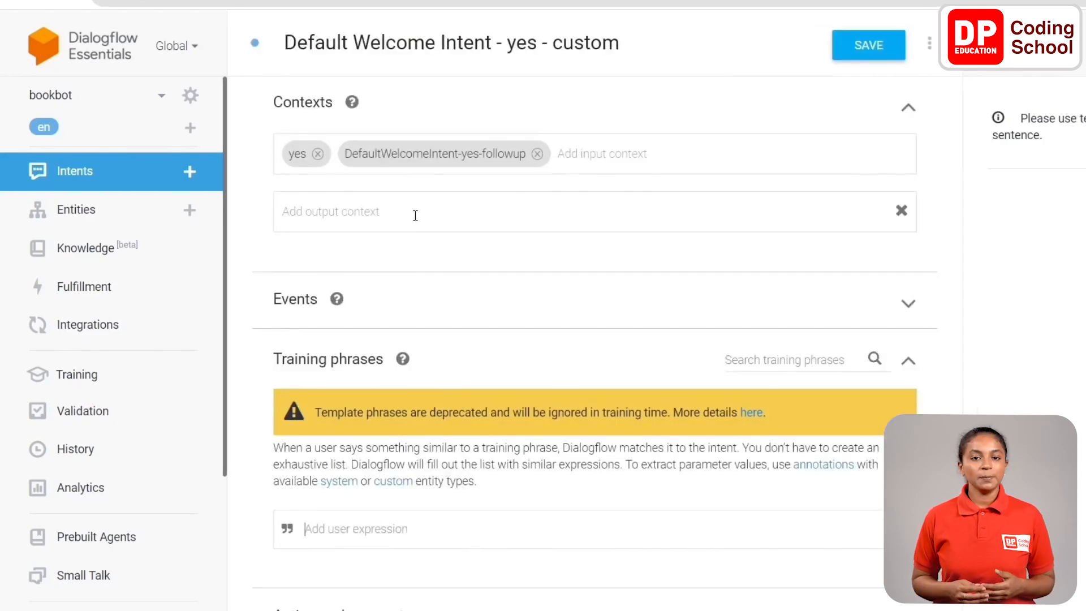
# Rename the intent "Default Welcome Intent - yes - age" and remove its DefaultWelcomeIntent-yes-followup input context.
pyautogui.click(576, 56)
pyautogui.doubleClick(577, 59)
pyautogui.write('age')
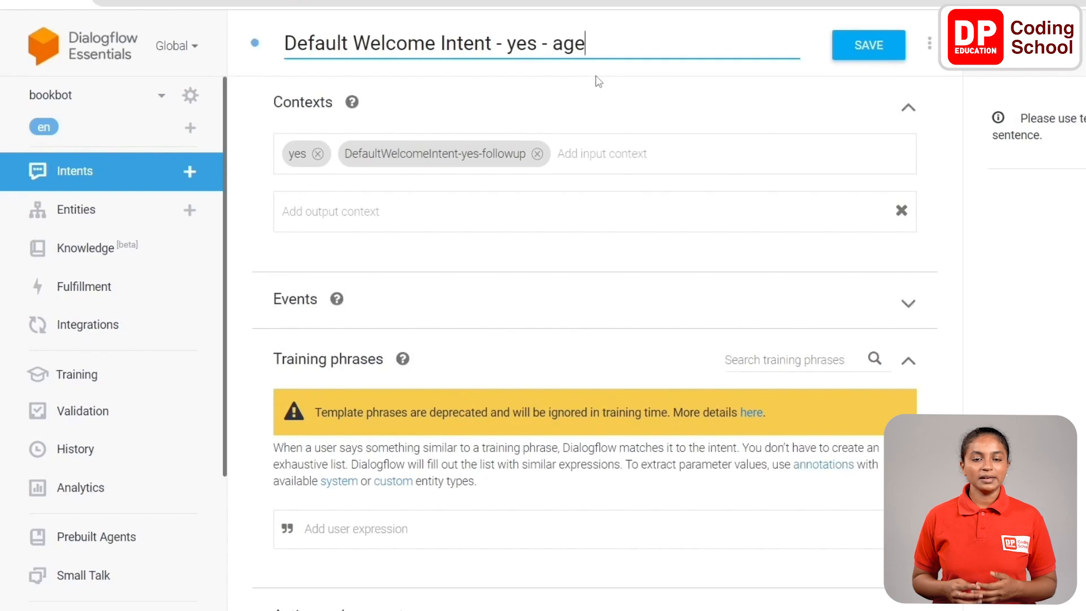
pyautogui.click(538, 155)
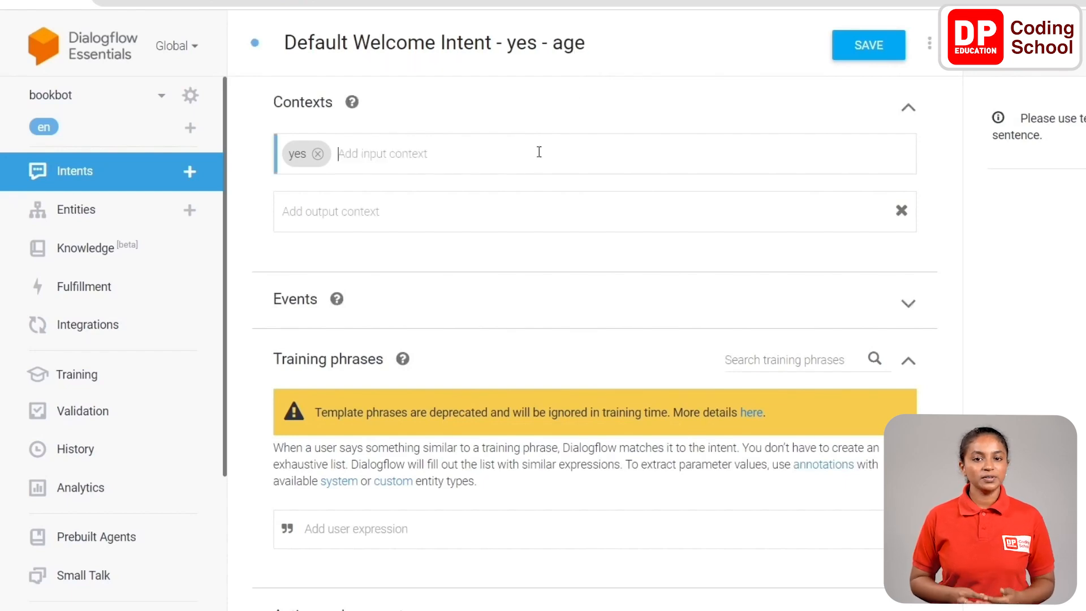
pyautogui.click(318, 207)
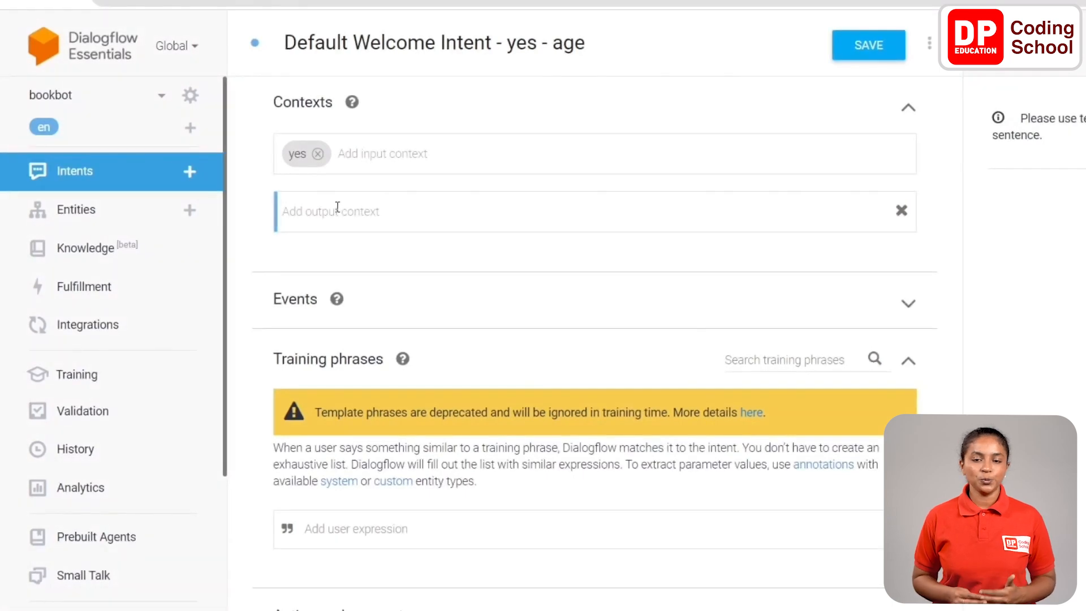
pyautogui.write('yes')
pyautogui.press('Return')
pyautogui.scroll(-1, 371, 268)
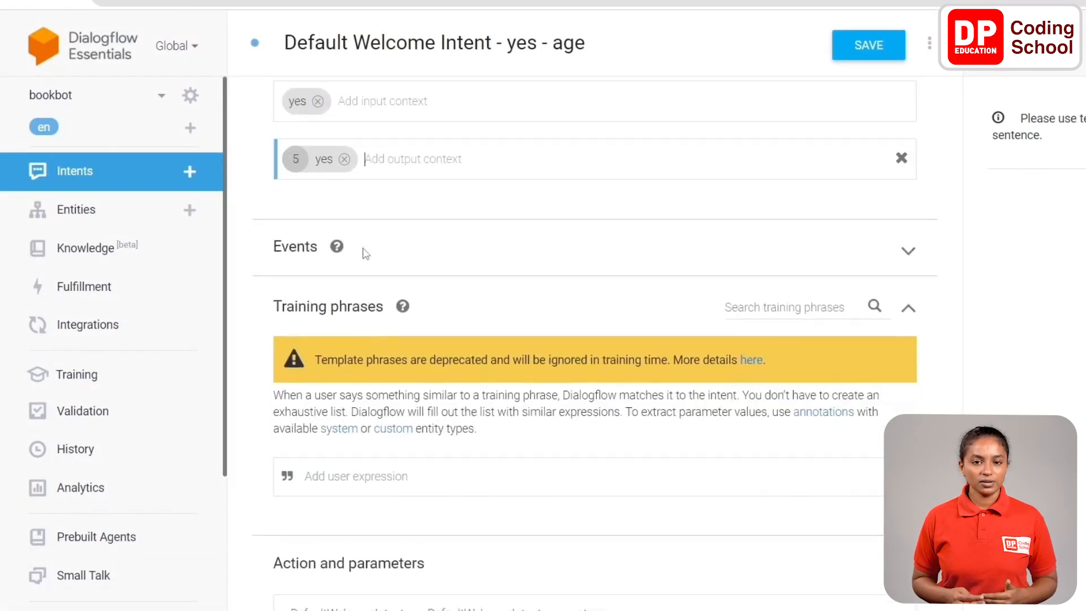
pyautogui.scroll(1, 364, 187)
pyautogui.click(347, 213)
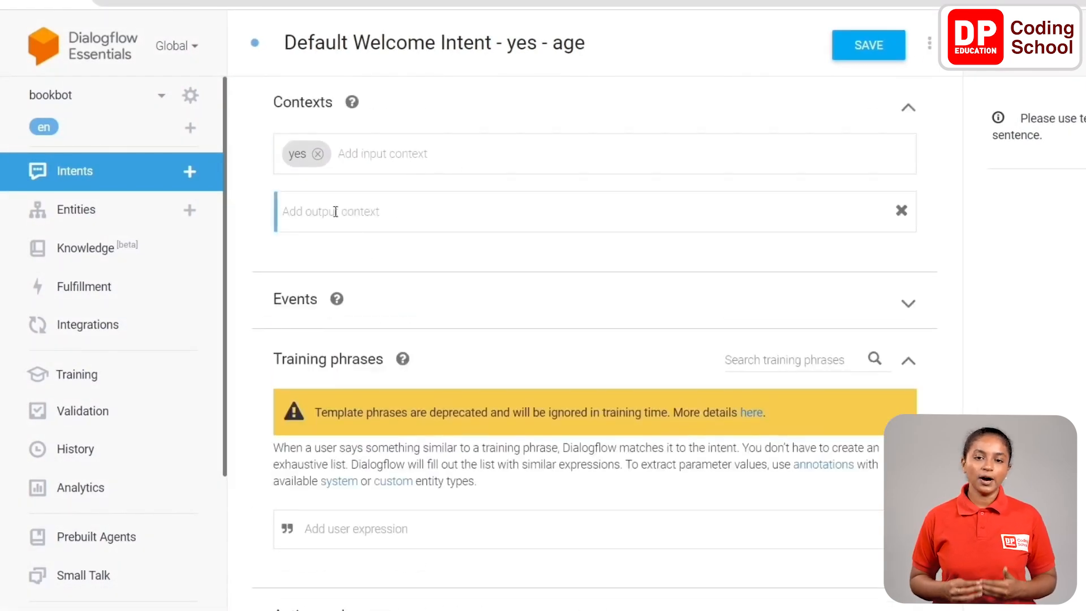
# Add "age" as the output context and "yes I would" as a training phrase.
pyautogui.write('age')
pyautogui.press('Return')
pyautogui.scroll(-4, 582, 274)
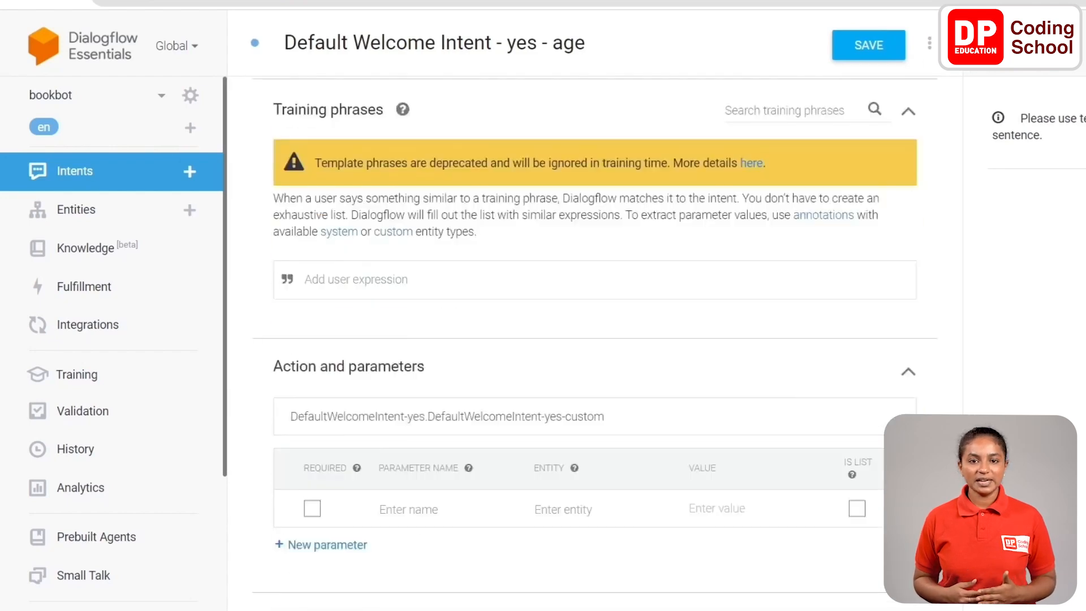
pyautogui.click(381, 281)
pyautogui.write('yes I would')
# Add the text response "how old are you my friend ?" and save the intent.
pyautogui.scroll(-4, 381, 281)
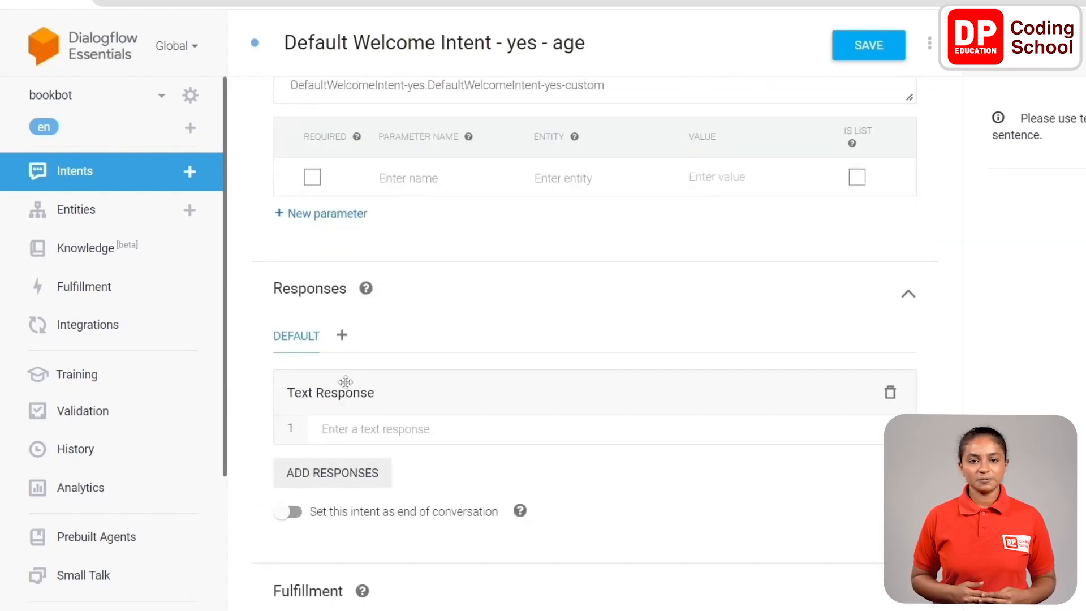
pyautogui.write('how old are you my friend ?')
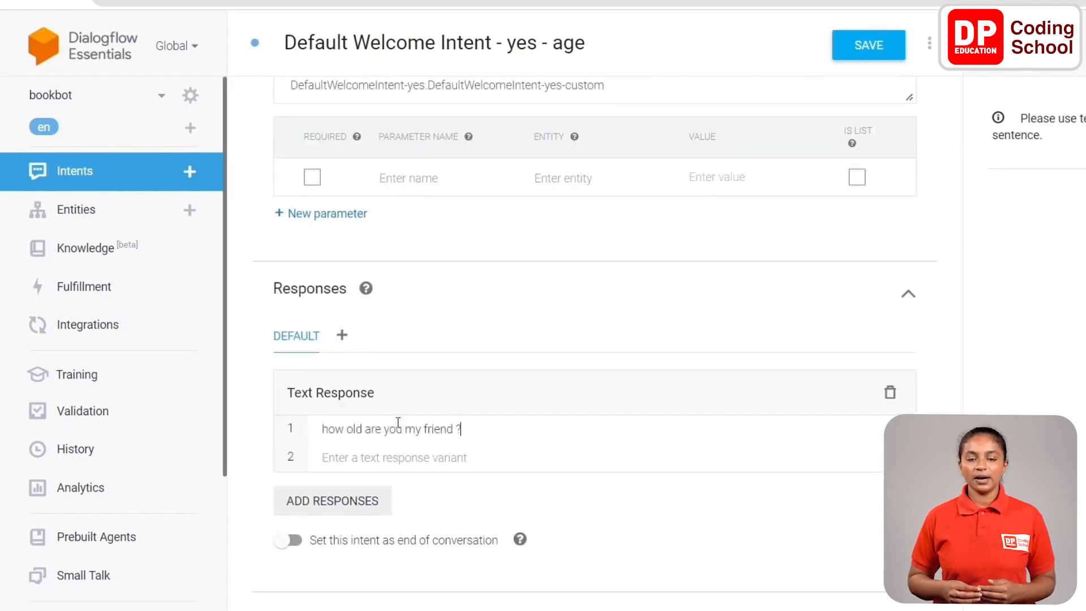
pyautogui.click(852, 58)
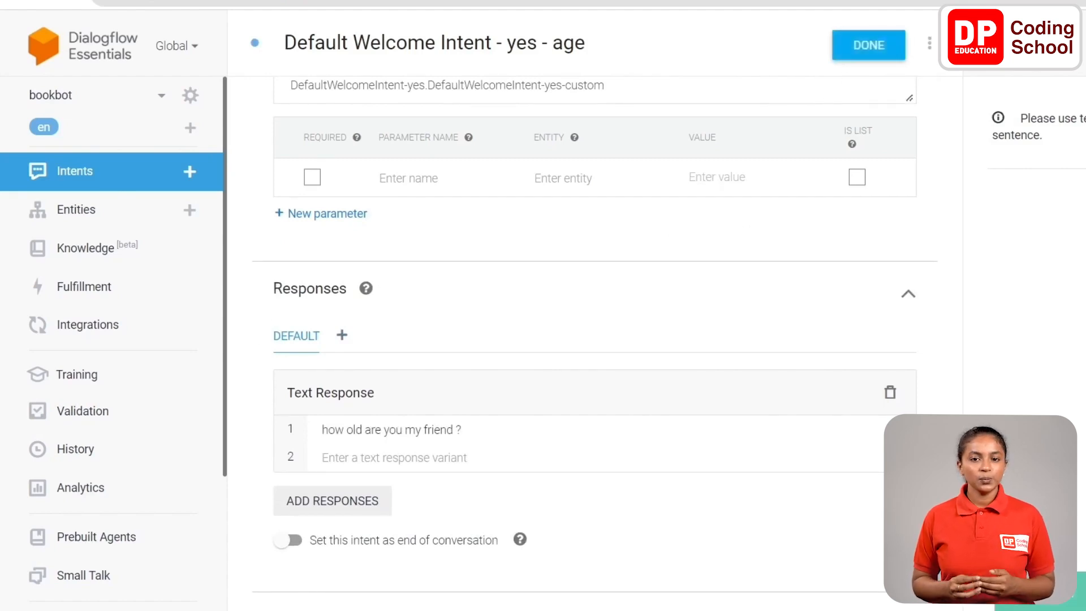
# Add a custom follow-up intent to Default Welcome Intent - yes - age and open it for editing.
pyautogui.click(117, 179)
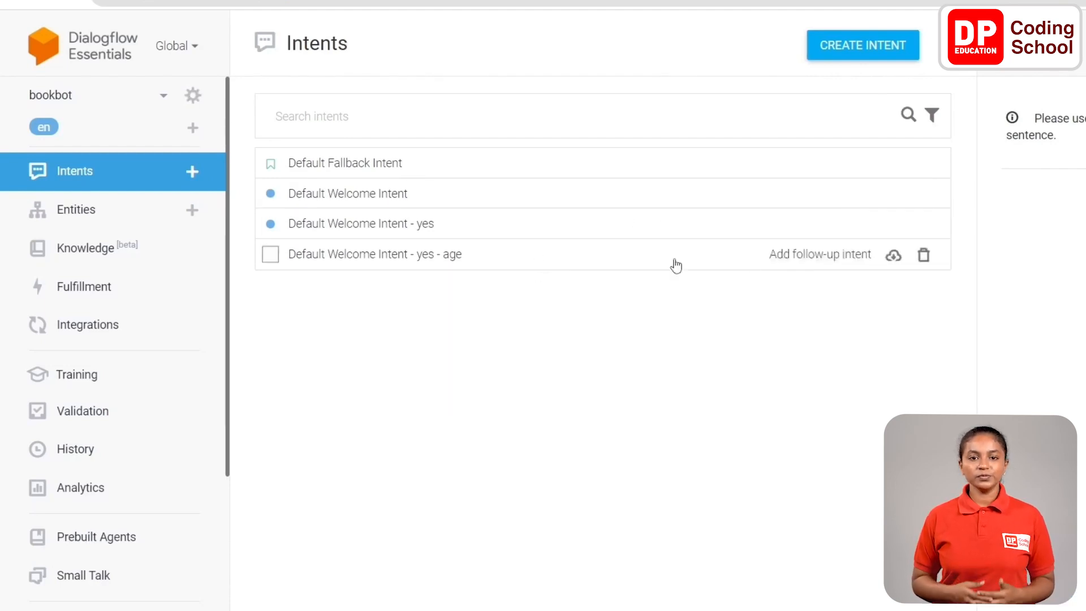
pyautogui.click(834, 261)
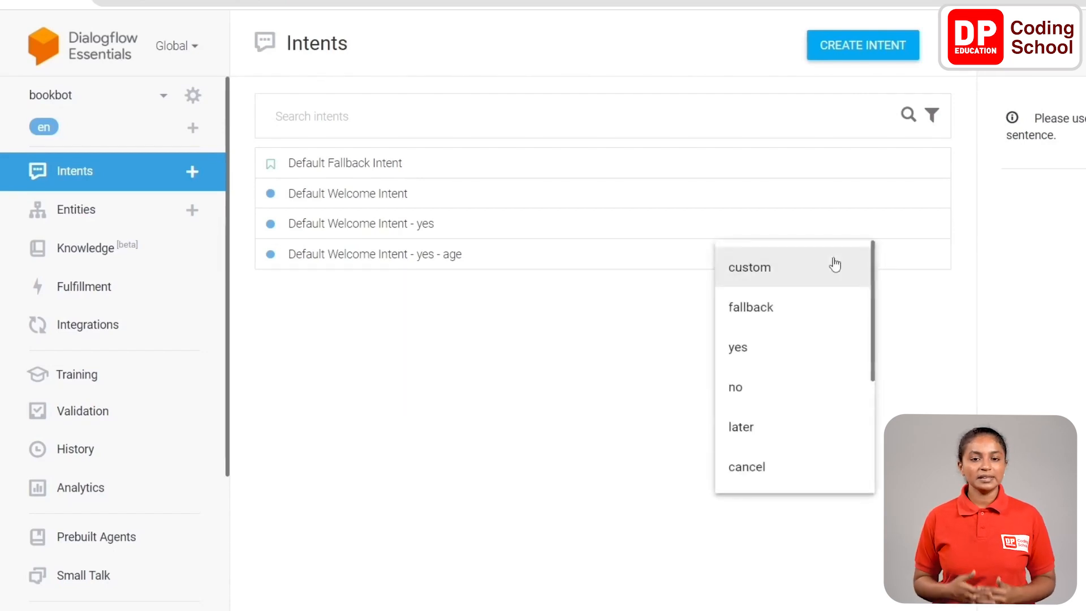
pyautogui.click(834, 265)
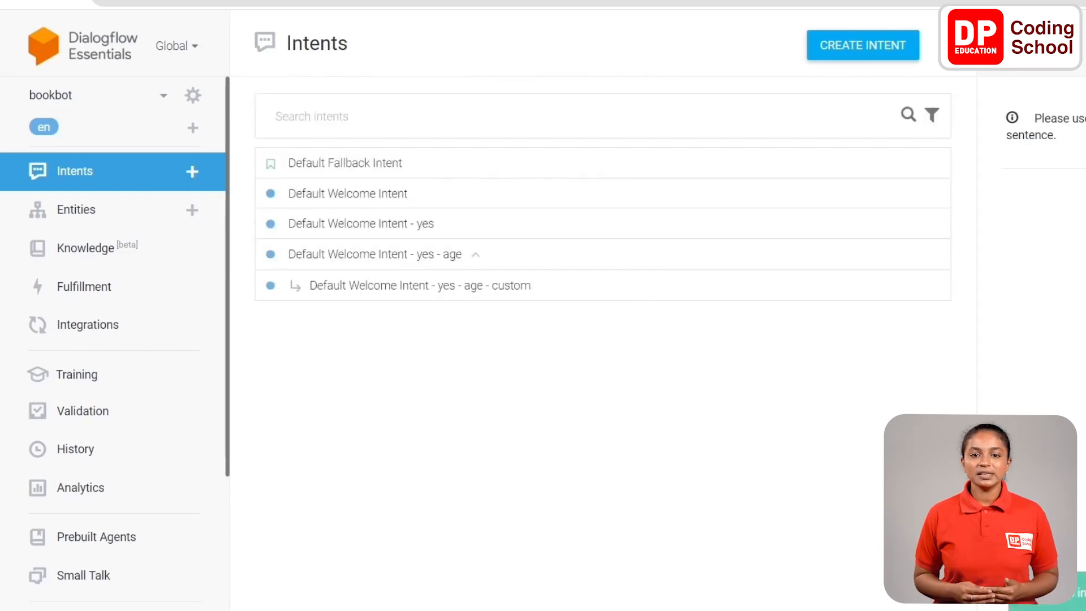
pyautogui.click(404, 292)
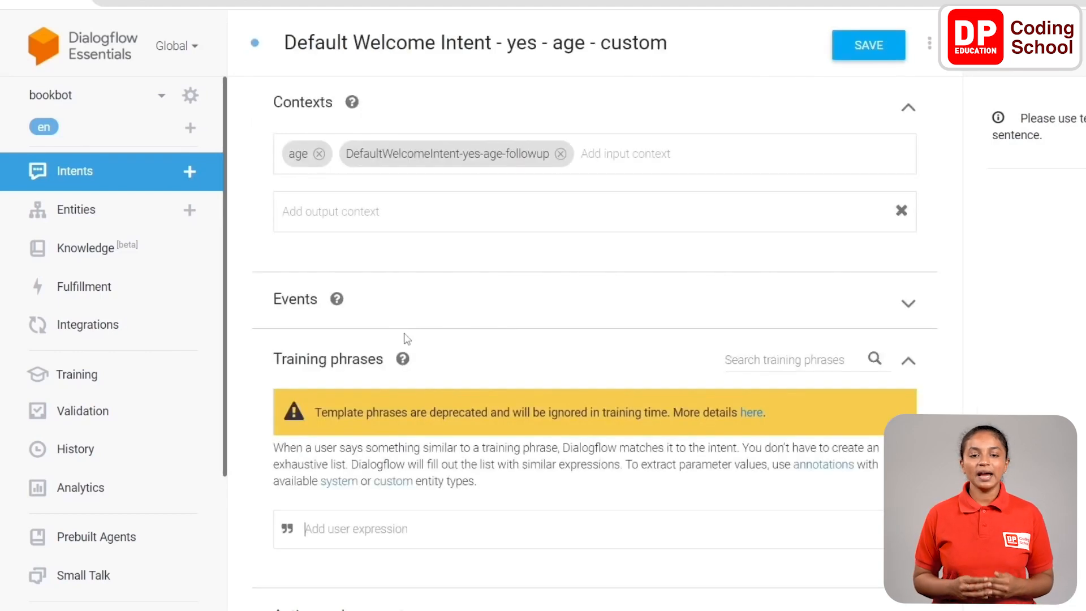
# Rename the intent "Default Welcome Intent - yes - age - genre" and save it.
pyautogui.click(676, 42)
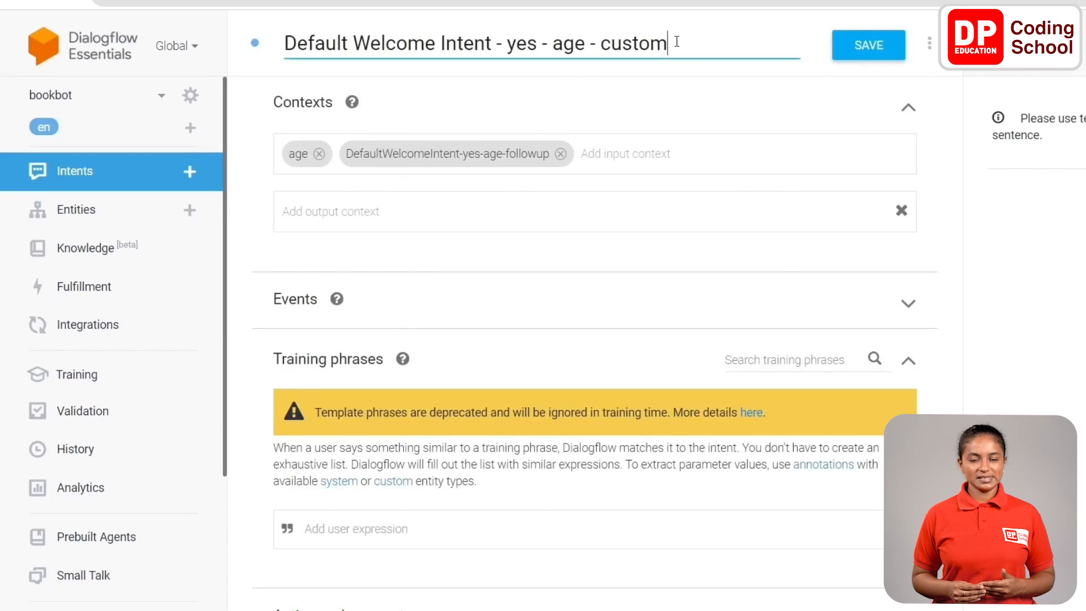
pyautogui.press('BackSpace')
pyautogui.press('BackSpace')
pyautogui.press('BackSpace')
pyautogui.press('BackSpace')
pyautogui.press('BackSpace')
pyautogui.press('BackSpace')
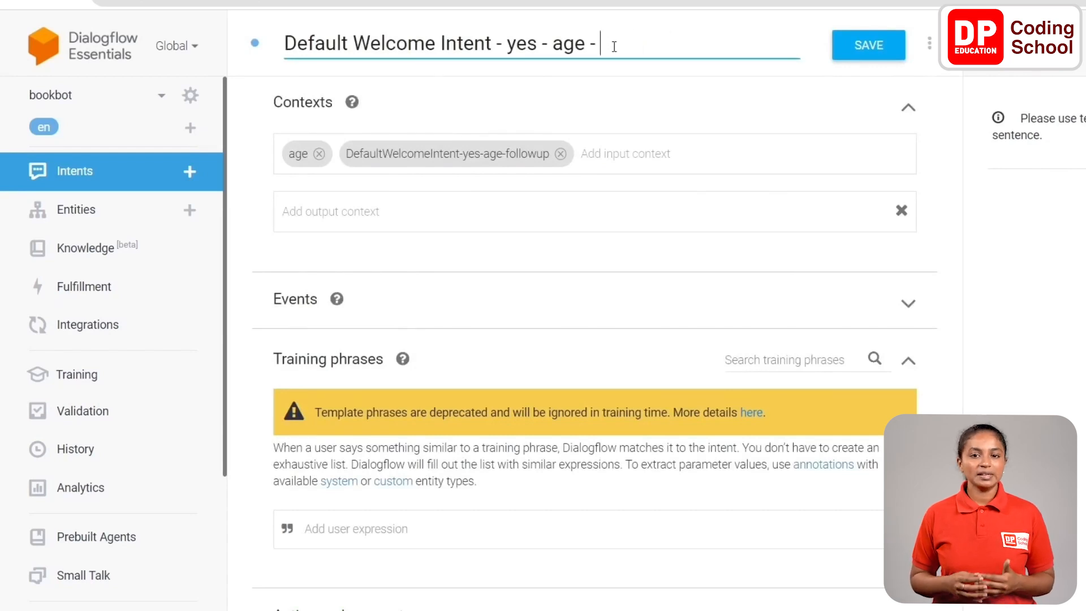
pyautogui.write('enre')
pyautogui.press('Left')
pyautogui.press('Left')
pyautogui.press('Left')
pyautogui.press('Left')
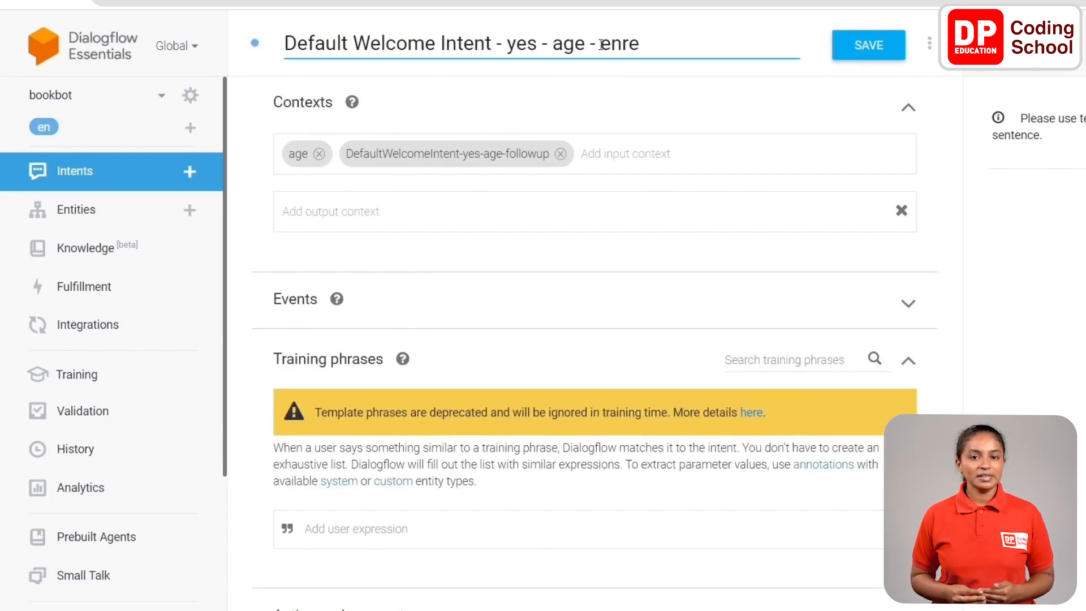
pyautogui.write('g')
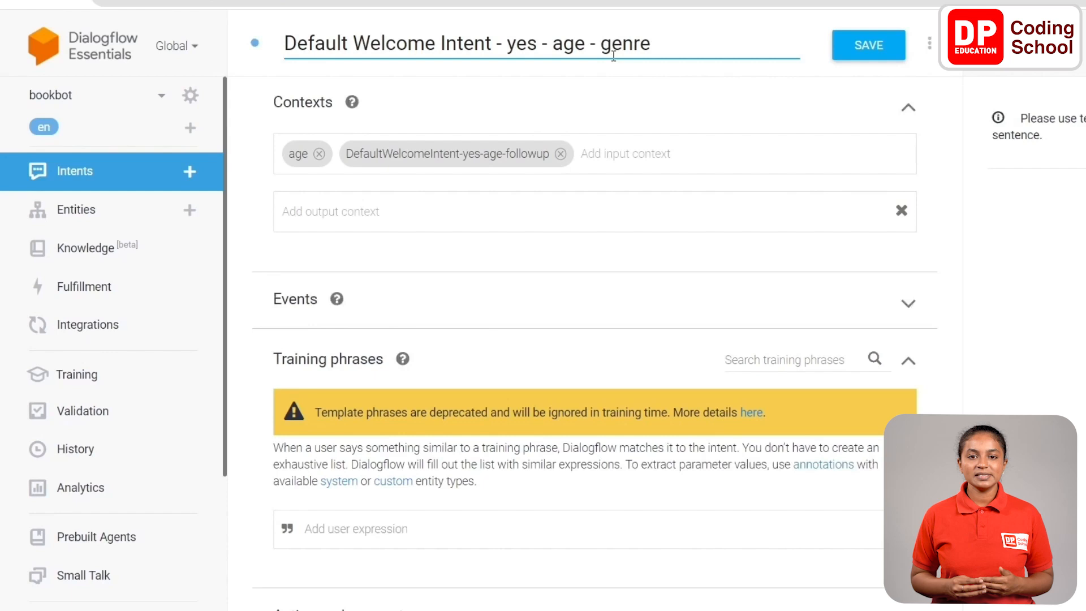
pyautogui.click(868, 45)
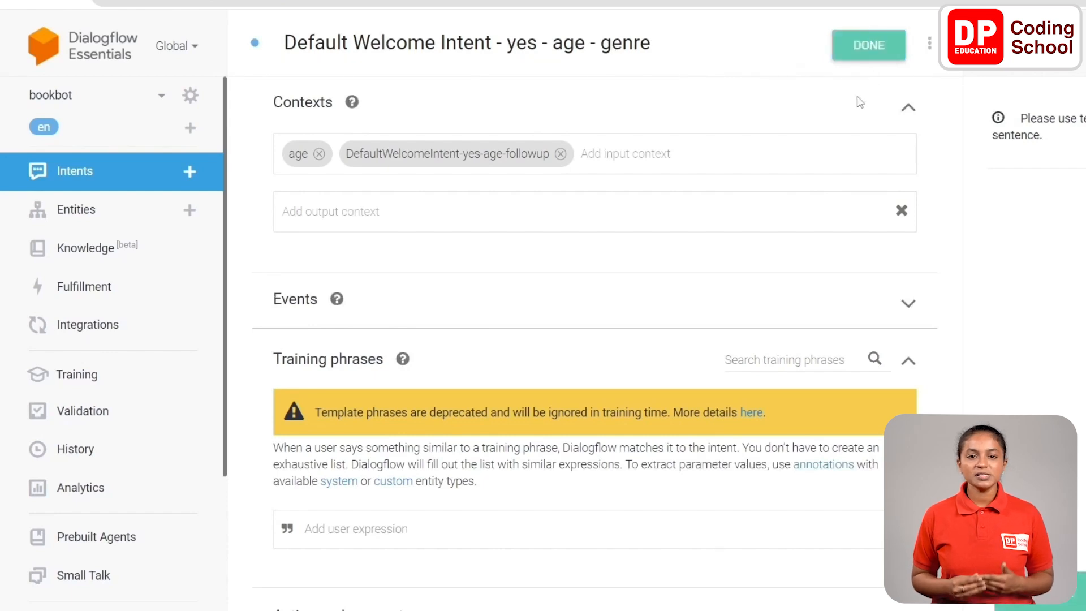
# Remove the DefaultWelcomeIntent-yes-age-followup input context and enter "genre" as the output context.
pyautogui.click(560, 155)
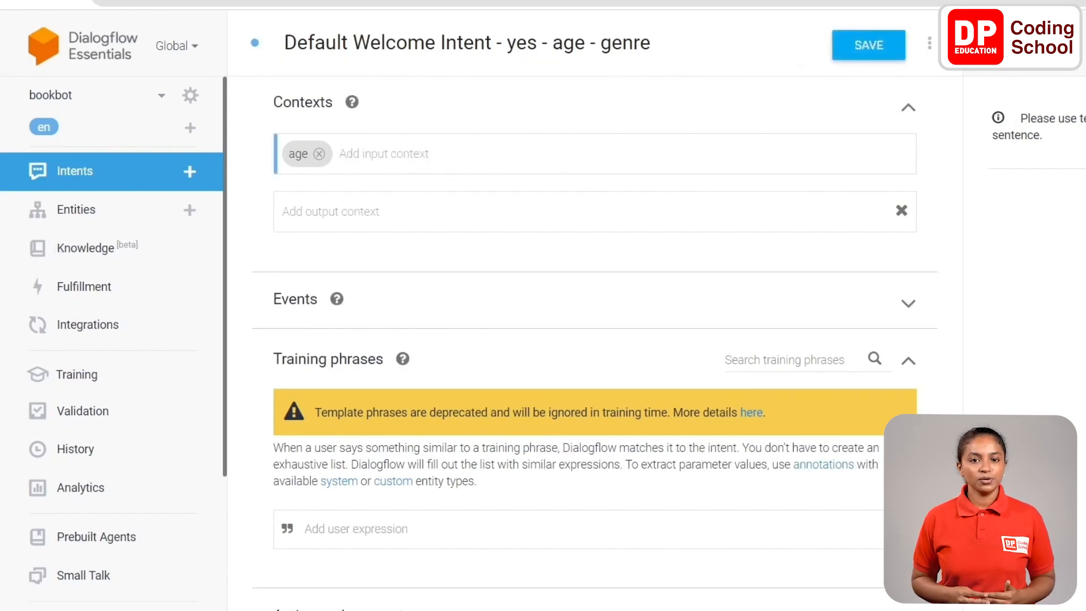
pyautogui.click(364, 225)
pyautogui.write('genre')
# Enter "7 years" as a training phrase for the genre intent.
pyautogui.scroll(-3, 365, 226)
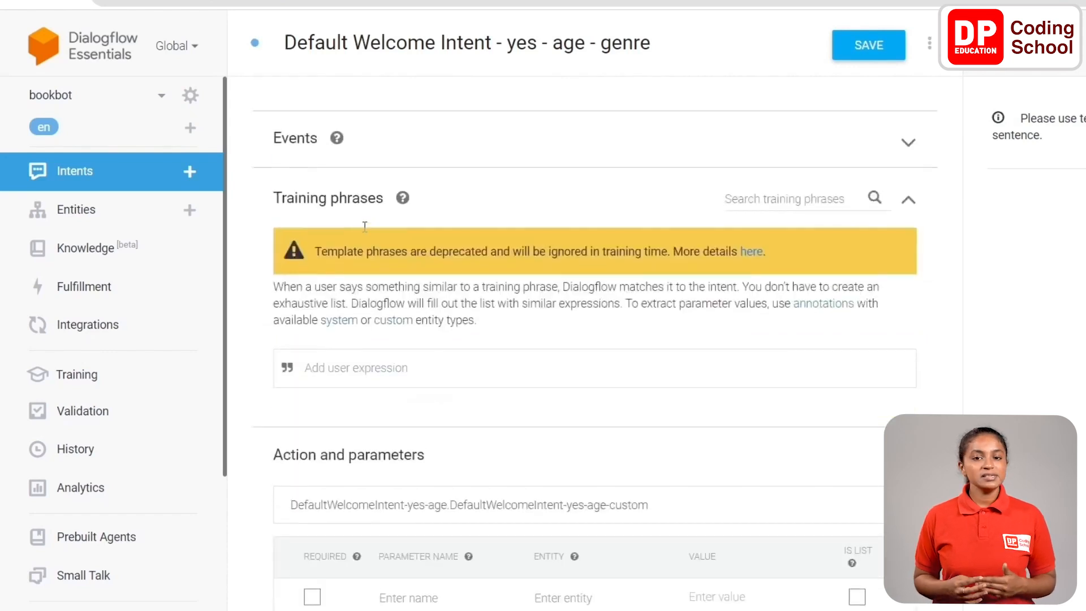
pyautogui.click(416, 366)
pyautogui.write('7 years')
pyautogui.scroll(-3, 346, 370)
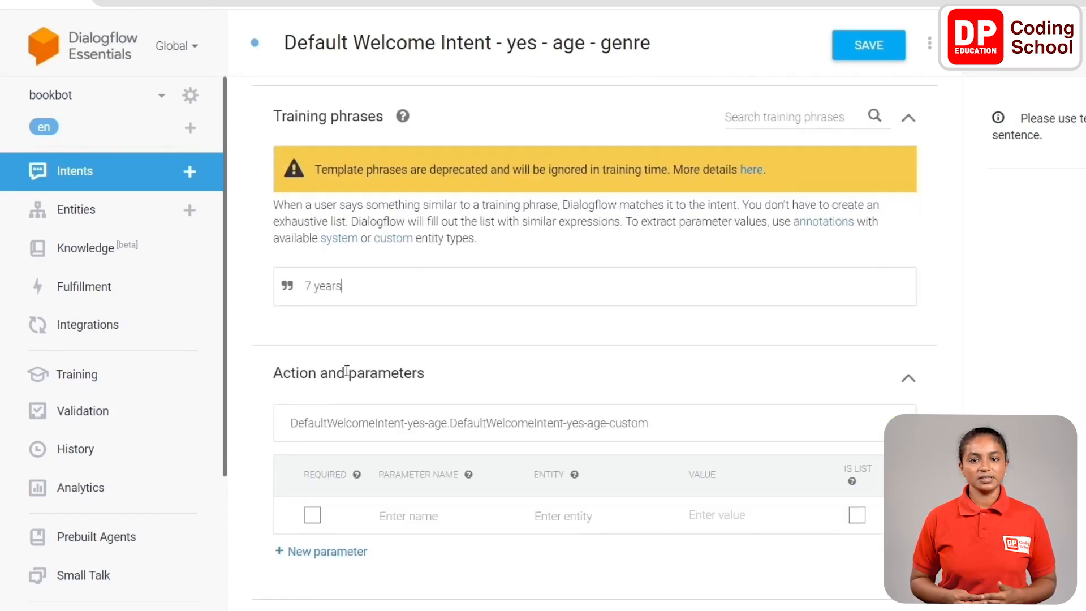
# Enter "what genre of books would my friend want to read?" as the genre intent's text response and save the intent.
pyautogui.scroll(-5, 347, 376)
pyautogui.click(368, 430)
pyautogui.write('what genre of books would my friend want to read?')
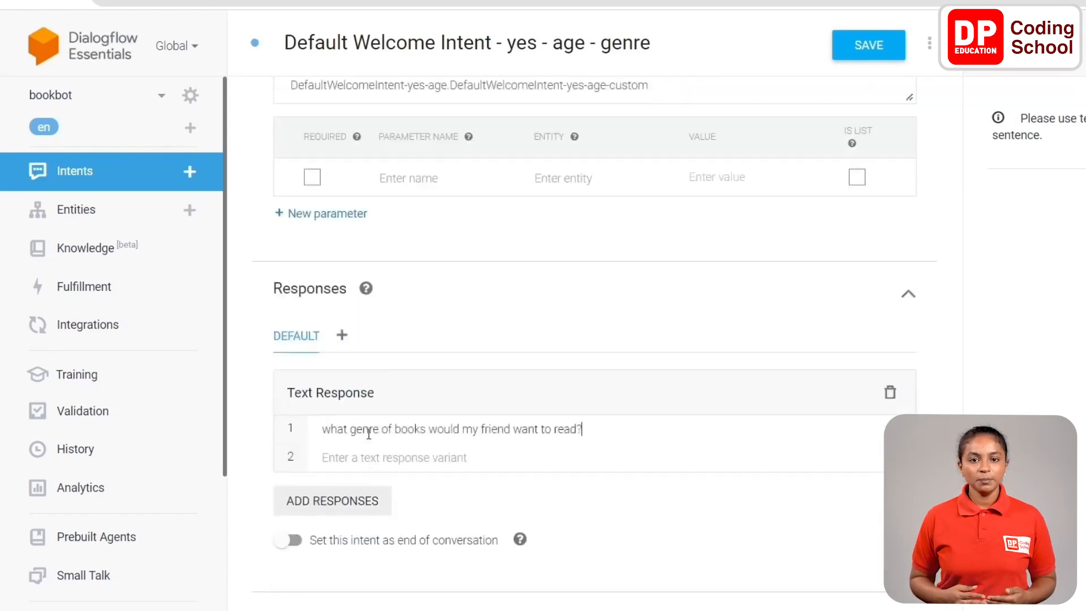
pyautogui.scroll(-1, 386, 432)
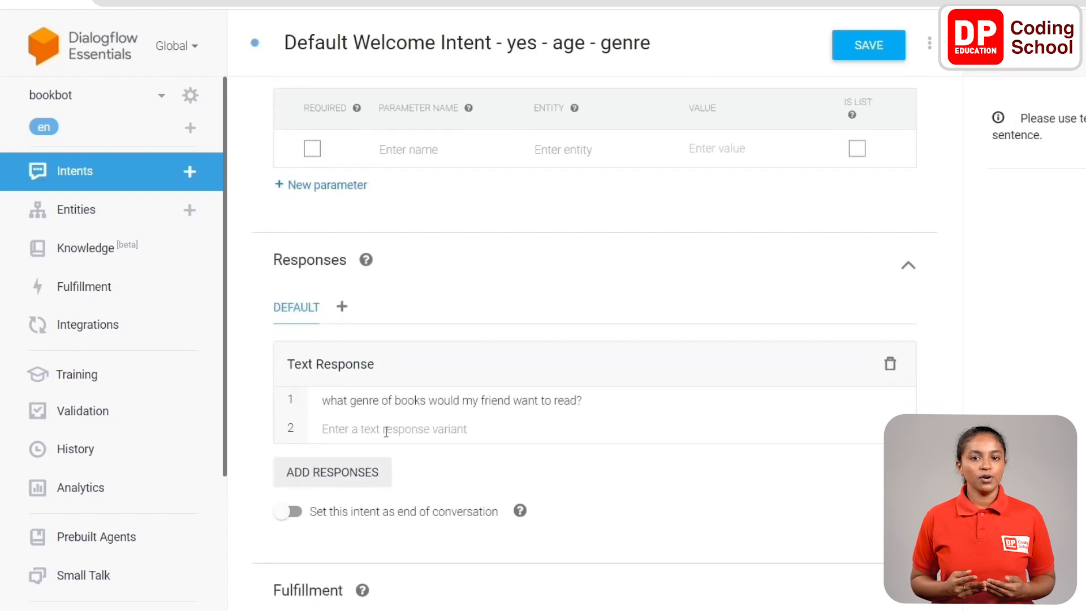
pyautogui.click(886, 55)
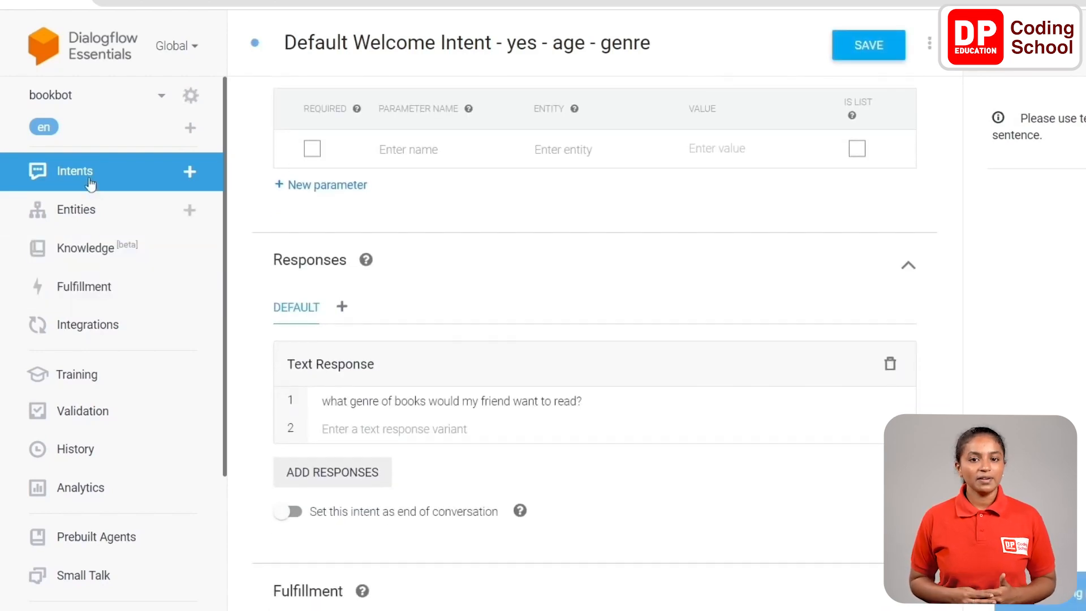
pyautogui.click(873, 54)
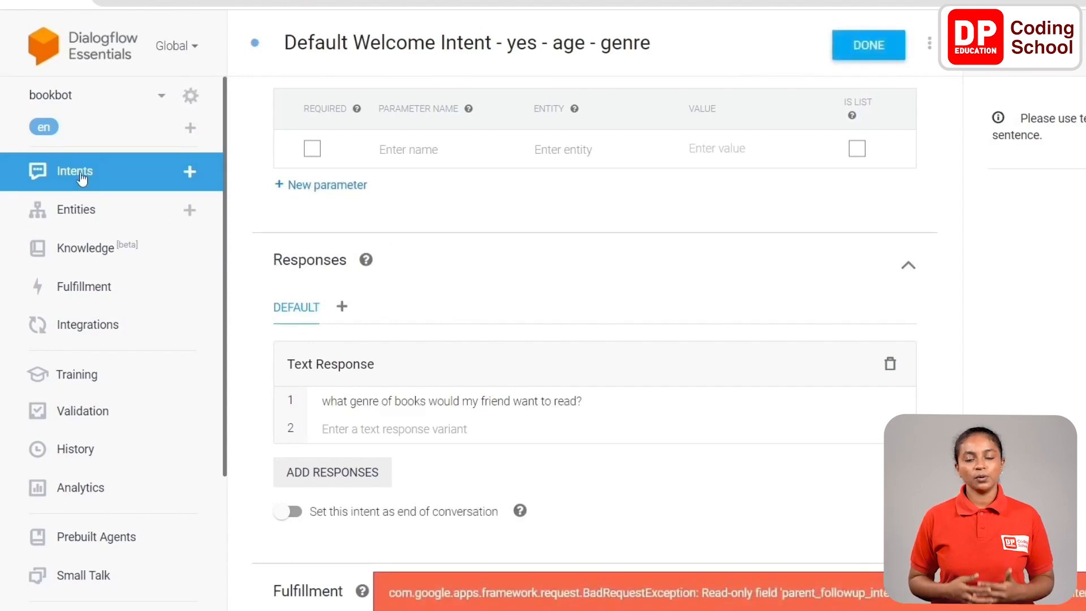
# Add a custom follow-up intent to Default Welcome Intent - yes - age - genre and open it for editing.
pyautogui.click(80, 177)
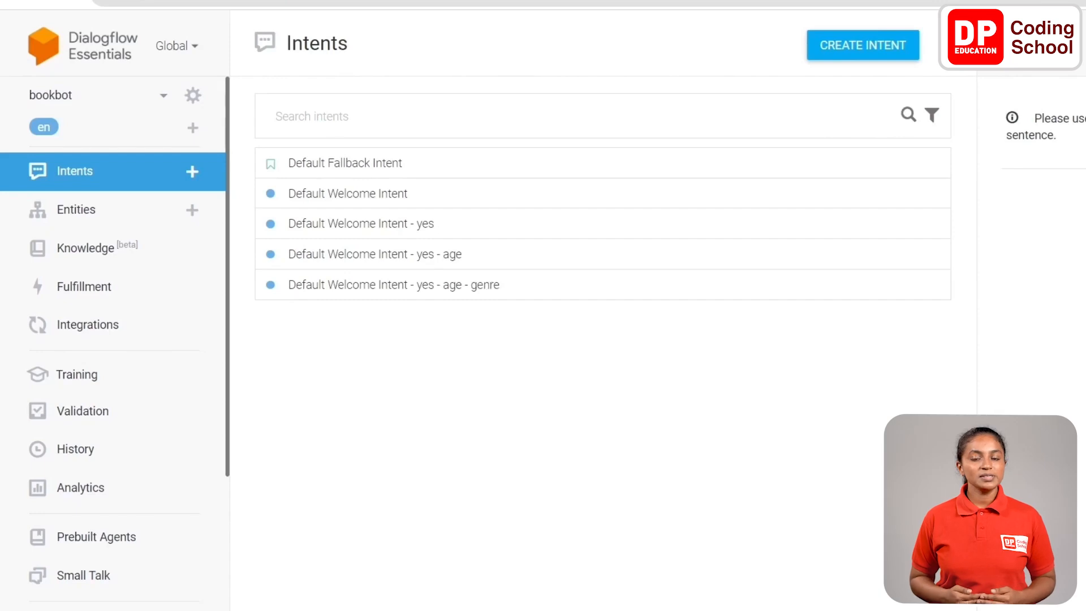
pyautogui.moveTo(744, 286)
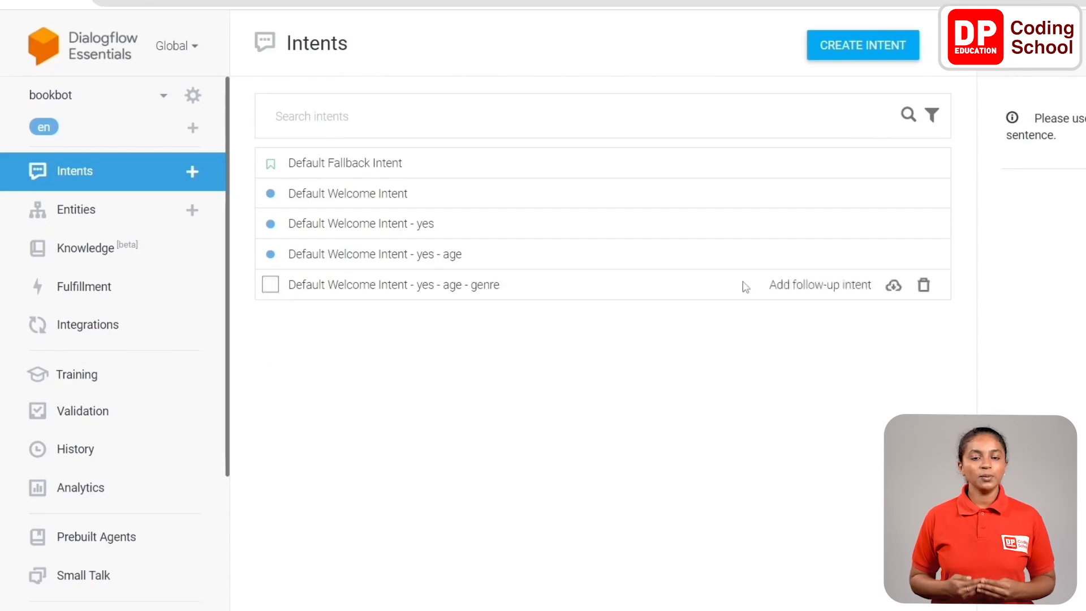
pyautogui.click(809, 287)
pyautogui.click(798, 299)
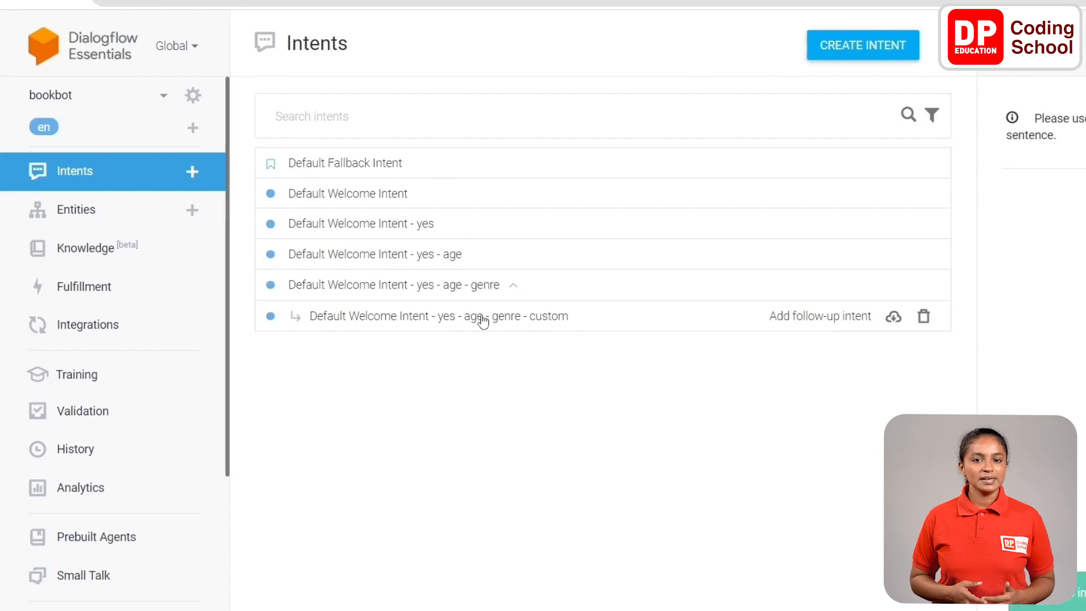
pyautogui.click(481, 317)
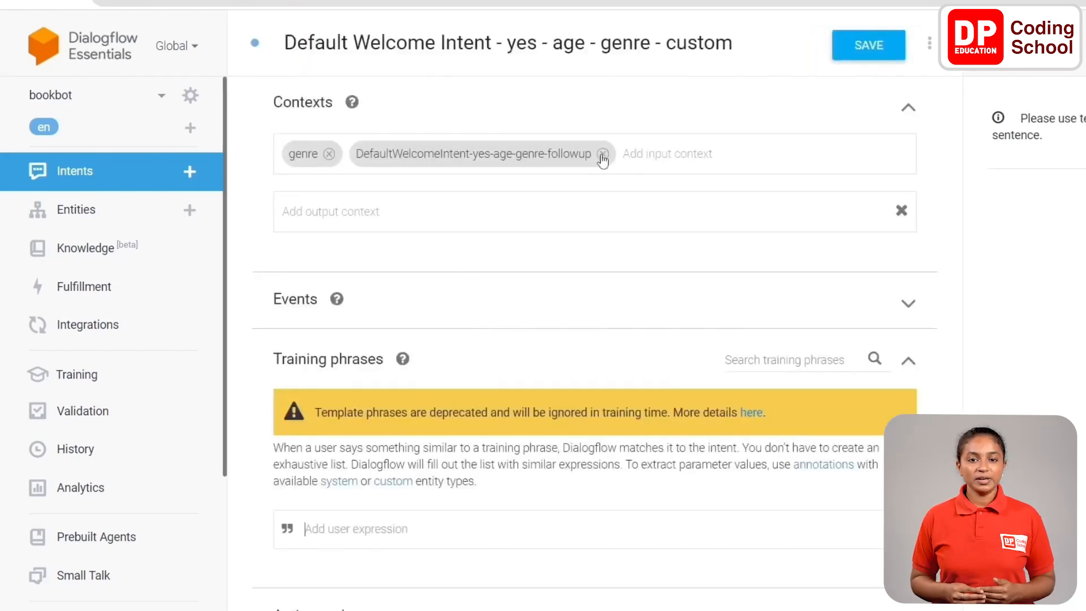
# Rename the intent "Default Welcome Intent - yes - age - genre - final" and save it.
pyautogui.click(733, 43)
pyautogui.moveTo(733, 43); pyautogui.dragTo(666, 43)
pyautogui.write('final')
pyautogui.click(850, 53)
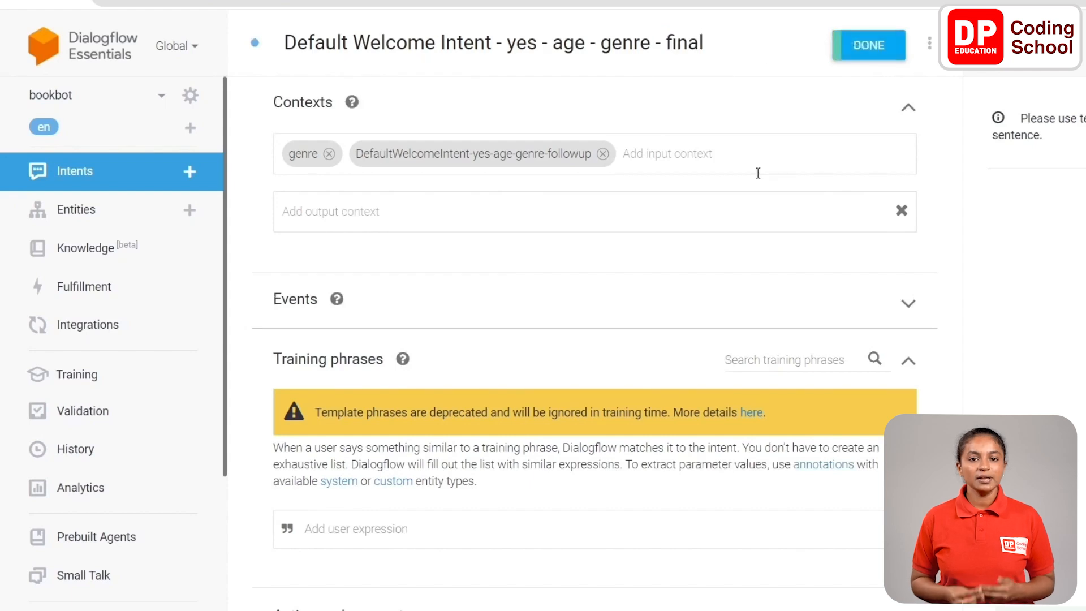
# Remove the DefaultWelcomeIntent-yes-age-genre-followup input context and enter "fiction" as a training phrase for the final intent.
pyautogui.click(603, 154)
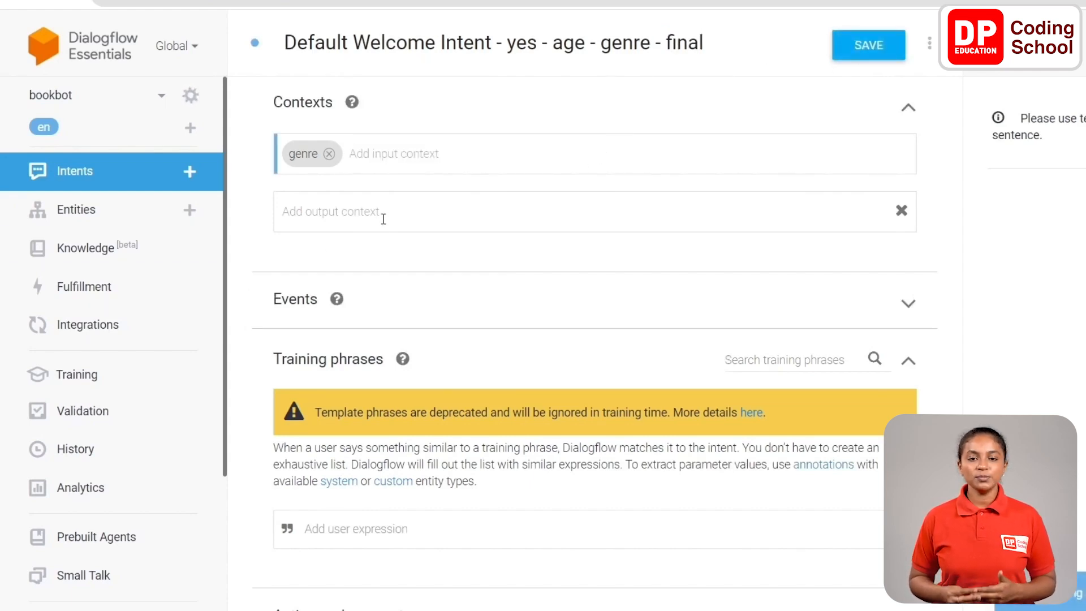
pyautogui.scroll(-6, 390, 237)
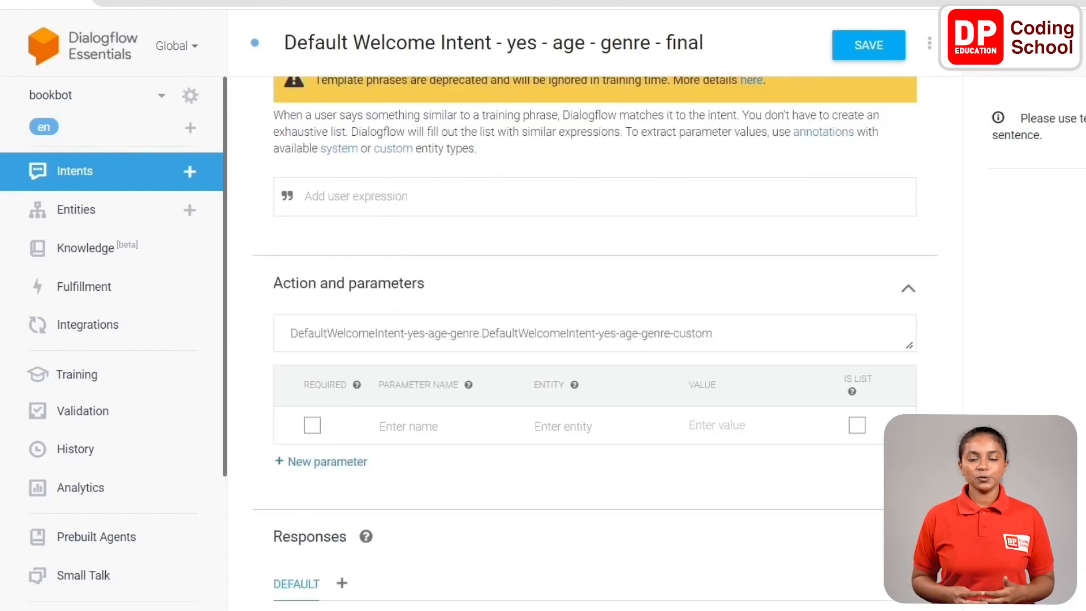
pyautogui.click(379, 196)
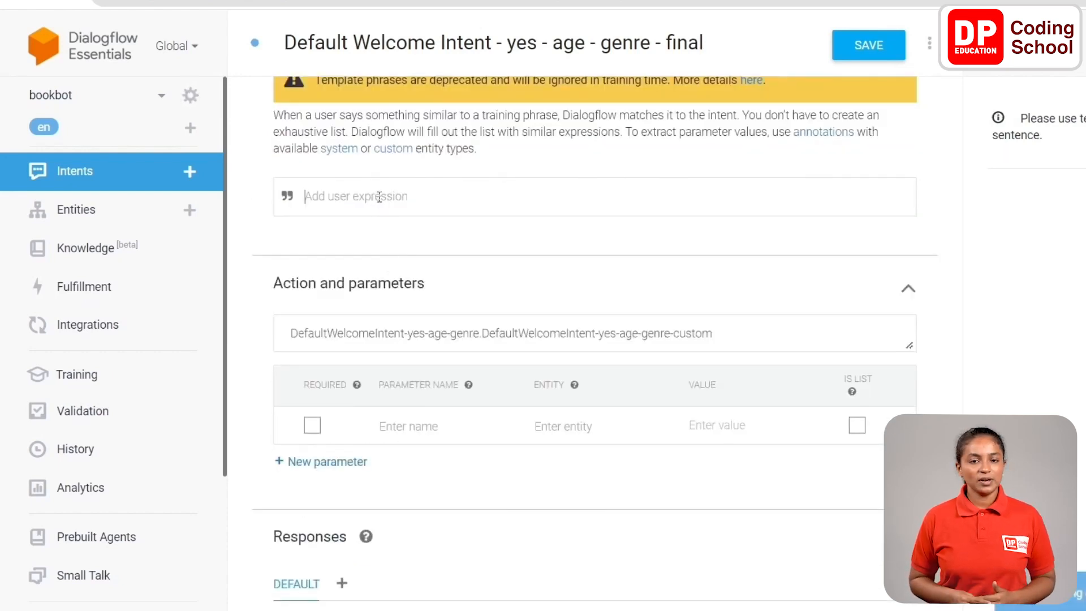
pyautogui.write('fiction')
# Set the final intent's text response to "oh. Great choice! Here are my favourites. 1. Harry Potter series 2. Diary of Wimpy kid!" and save.
pyautogui.scroll(-4, 405, 248)
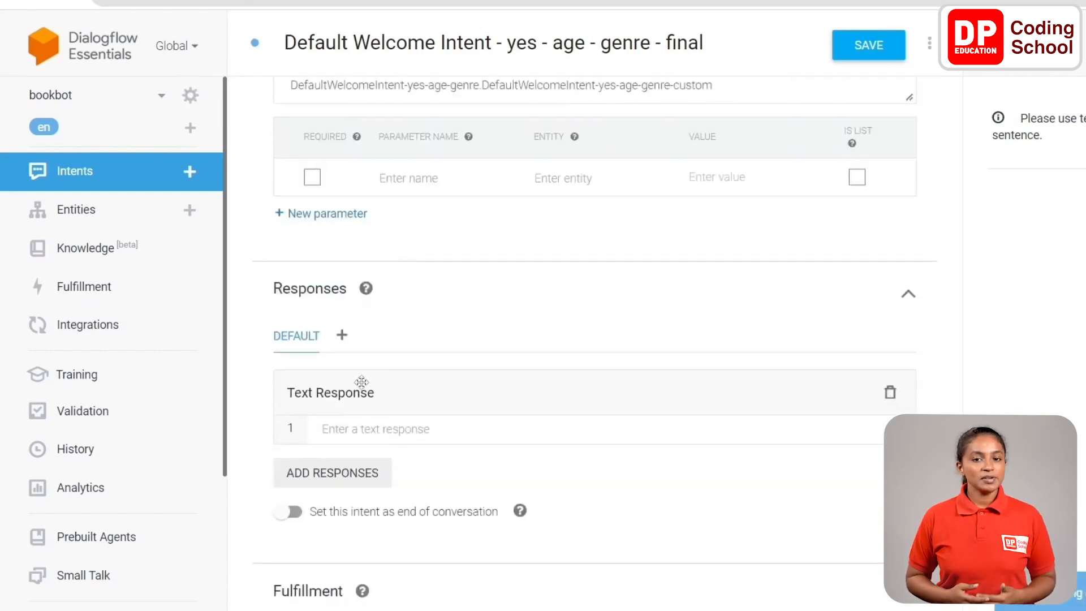
pyautogui.click(368, 432)
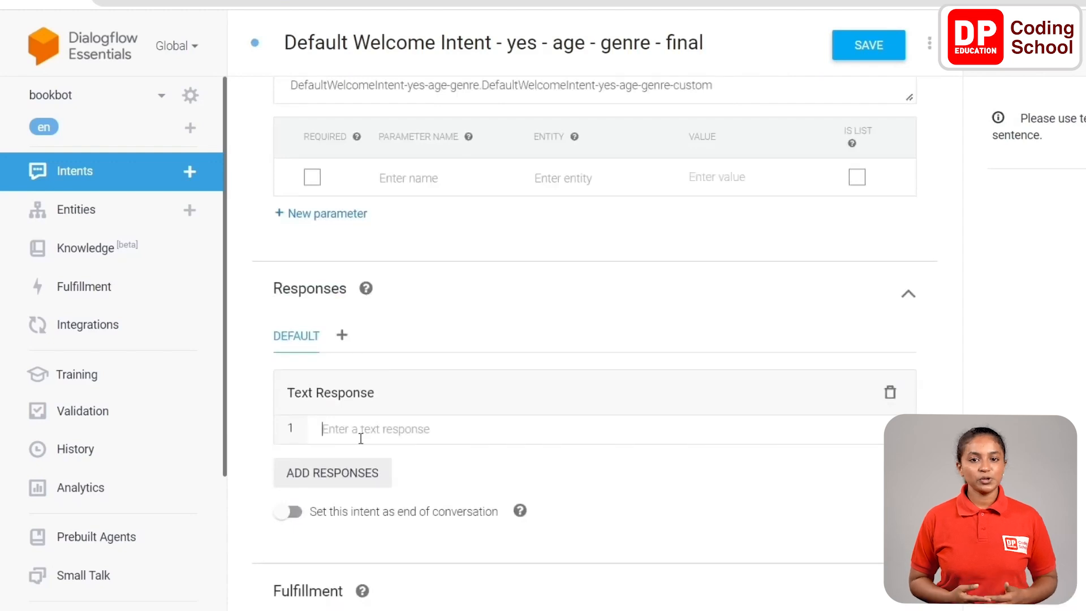
pyautogui.write('oh. Great choice! Here are my favourites. 1. Harry Potter series 2. Diary of Wimpy kid!')
pyautogui.click(868, 44)
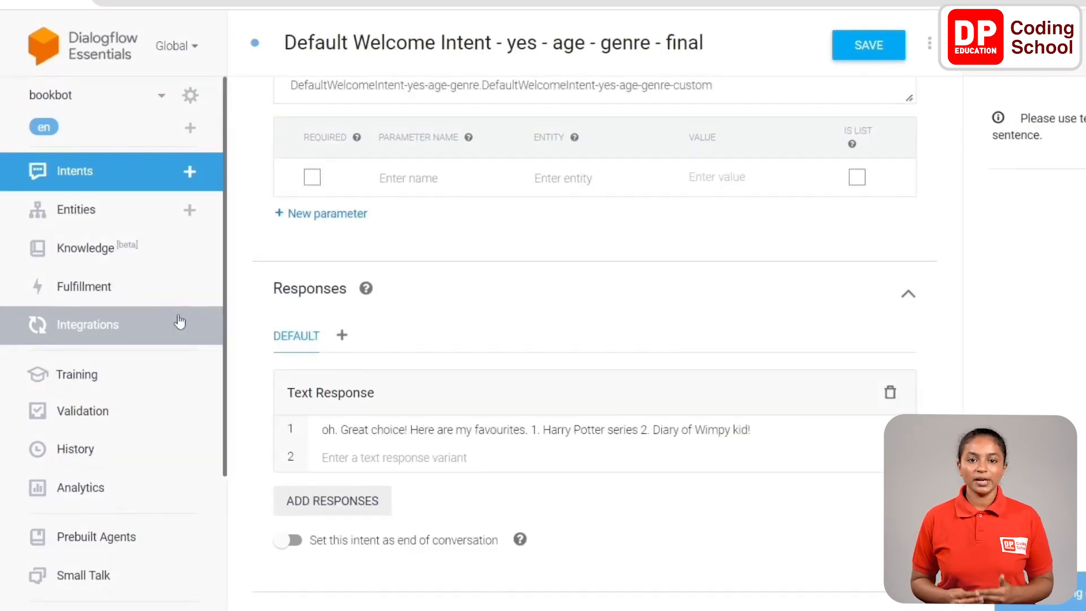
# Export the bookbot agent as a ZIP backup from its agent settings.
pyautogui.click(190, 97)
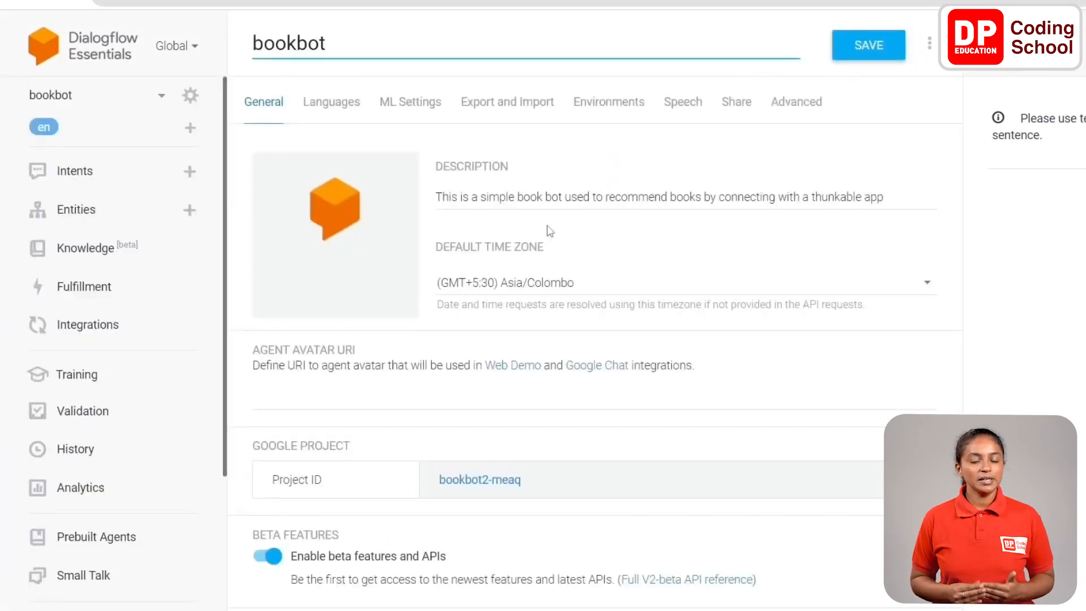
pyautogui.click(524, 102)
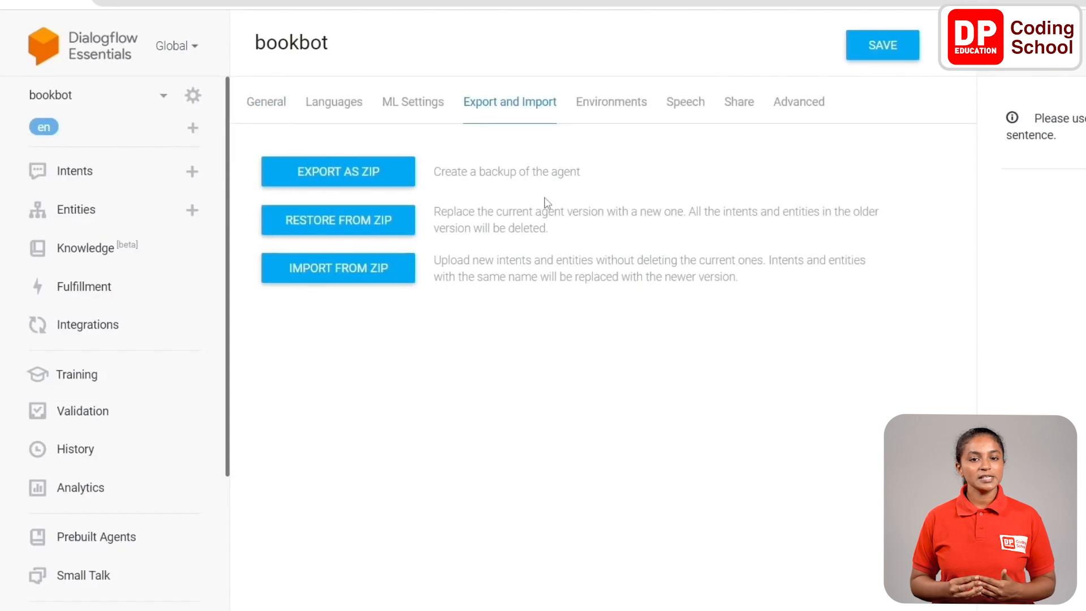
pyautogui.click(338, 180)
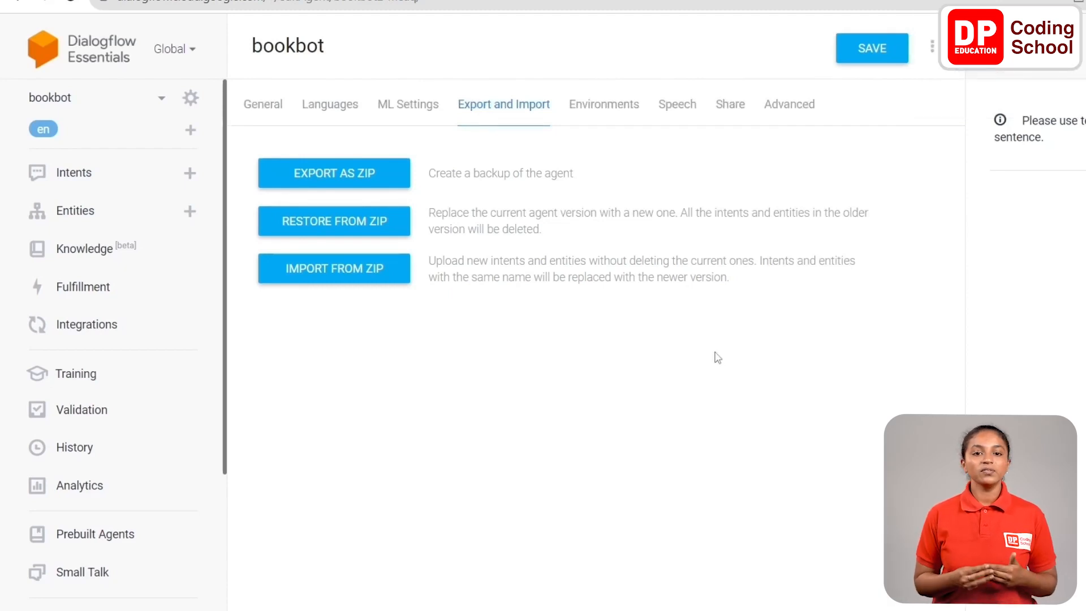
# Open the Web Demo integration, copy the src URL from its iframe embed code, and close the dialog.
pyautogui.click(146, 337)
pyautogui.scroll(-5, 465, 307)
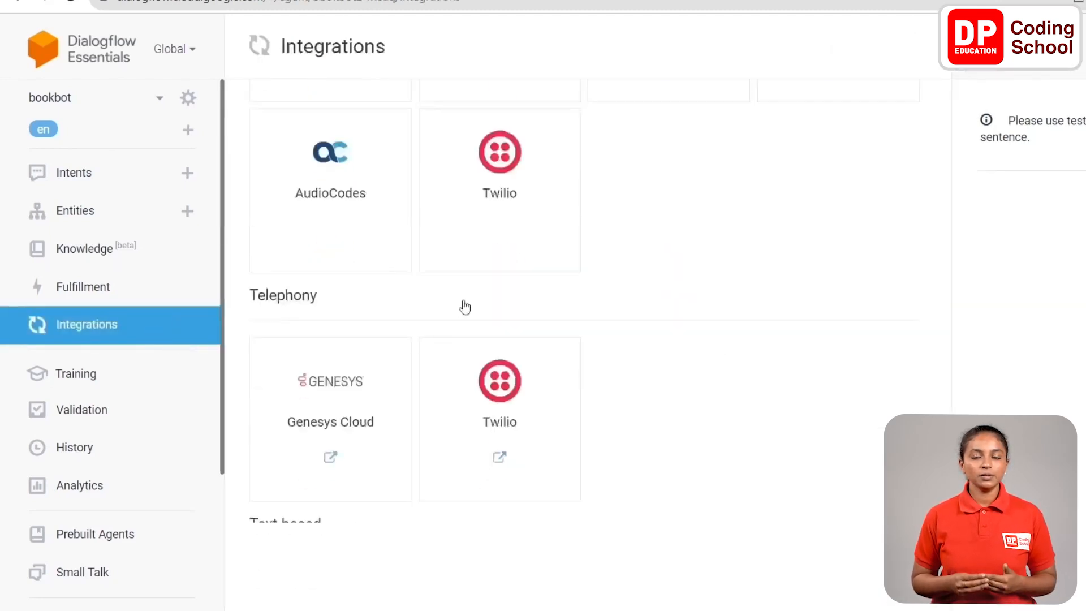
pyautogui.scroll(-7, 465, 307)
pyautogui.click(334, 272)
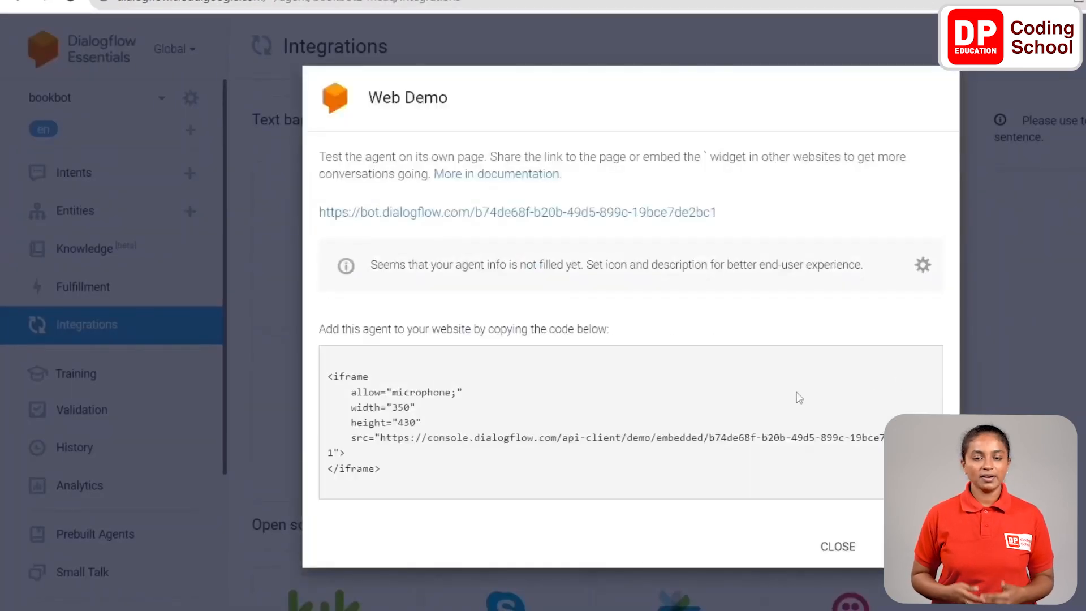
pyautogui.moveTo(380, 436); pyautogui.dragTo(336, 451)
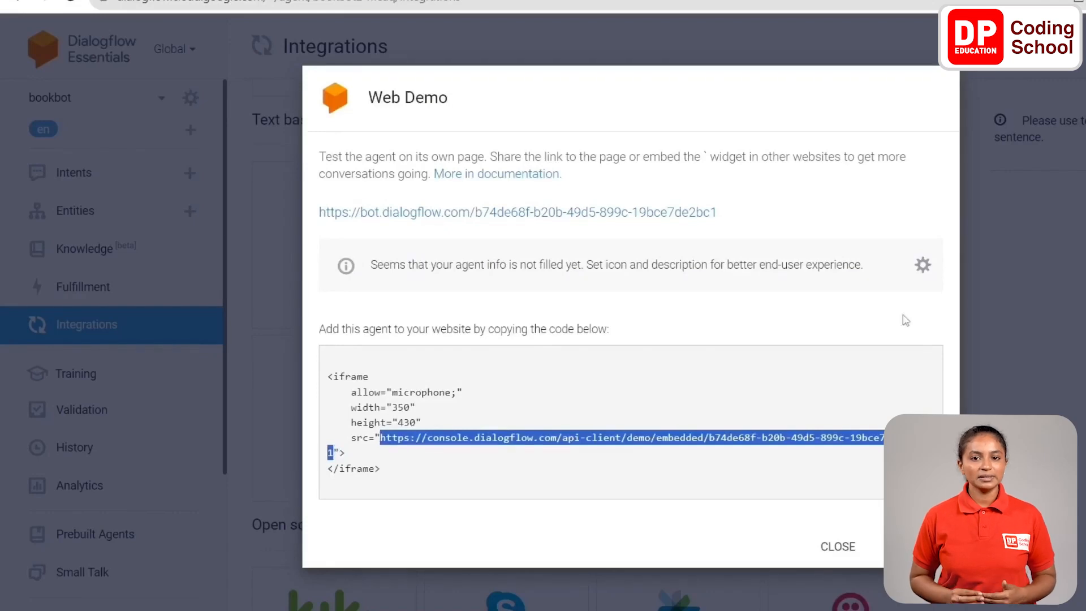
pyautogui.click(1020, 232)
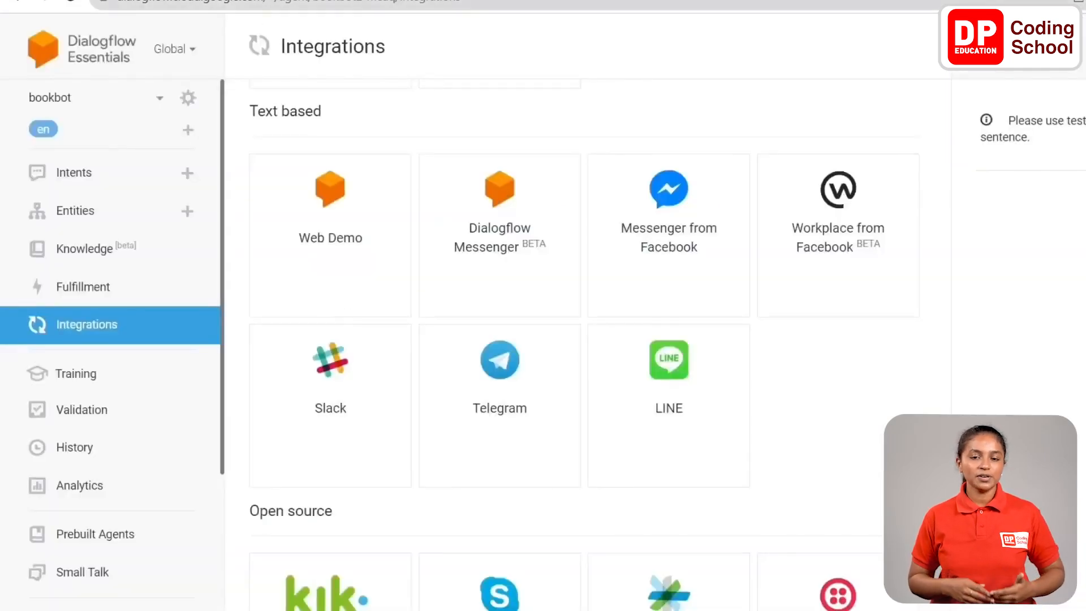
pyautogui.click(71, 27)
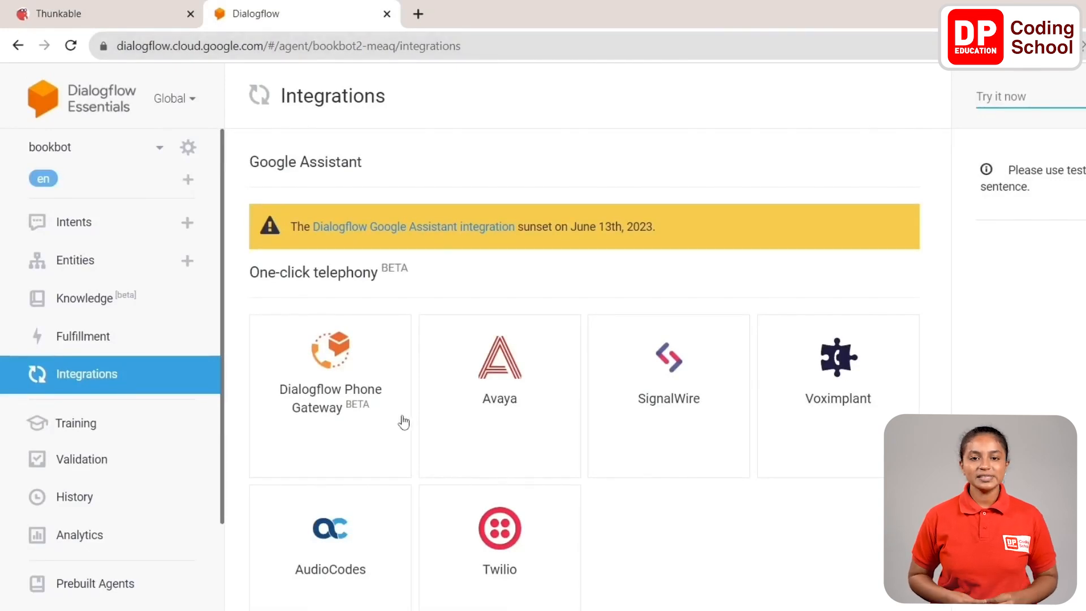
# Switch to the Thunkable project and add a Web Viewer component to Screen1.
pyautogui.click(133, 21)
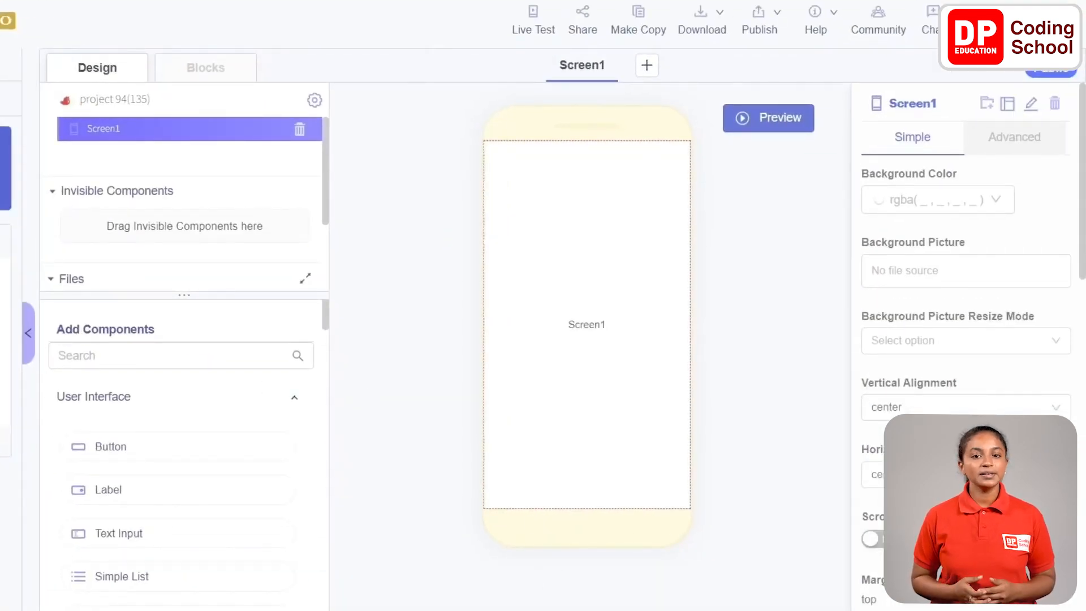
pyautogui.scroll(-3, 174, 445)
pyautogui.moveTo(116, 453); pyautogui.dragTo(575, 369)
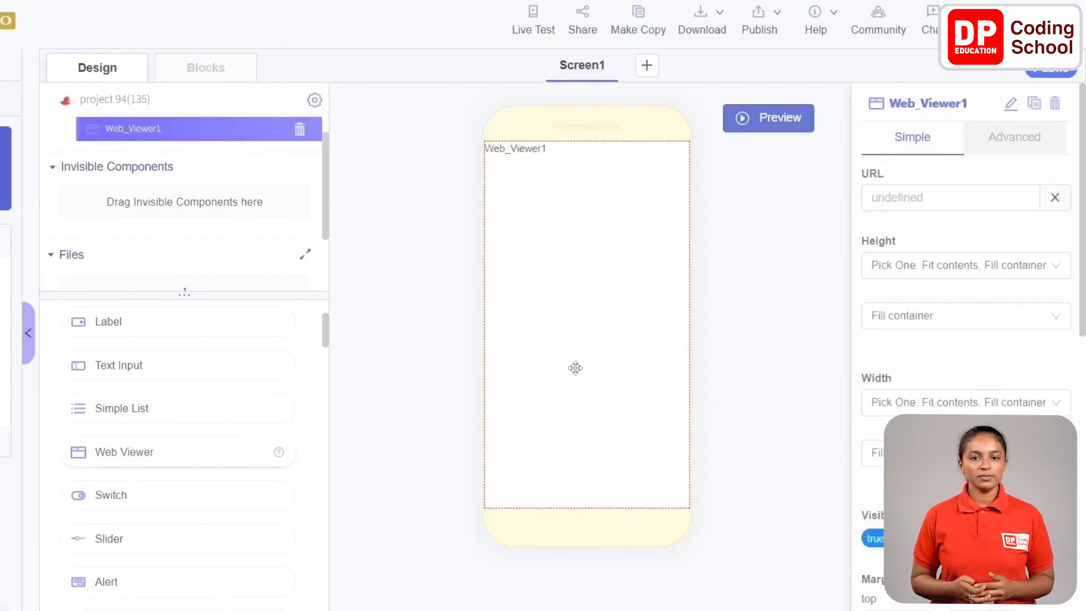
# Set the Web Viewer's URL to the copied Dialogflow embed link.
pyautogui.click(901, 199)
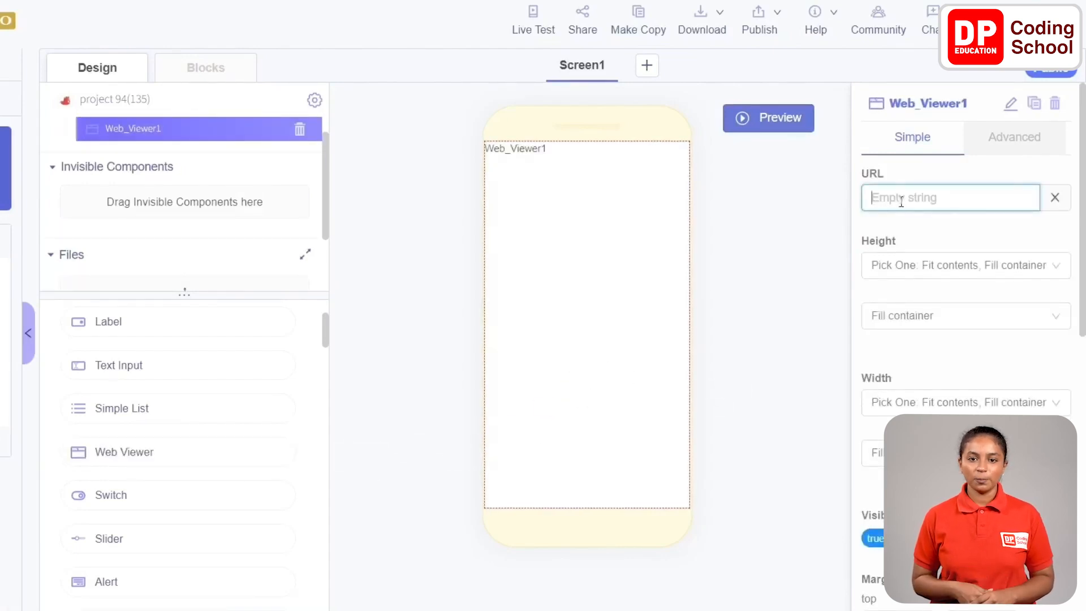
pyautogui.hotkey('ctrl', 'v')
pyautogui.press('Return')
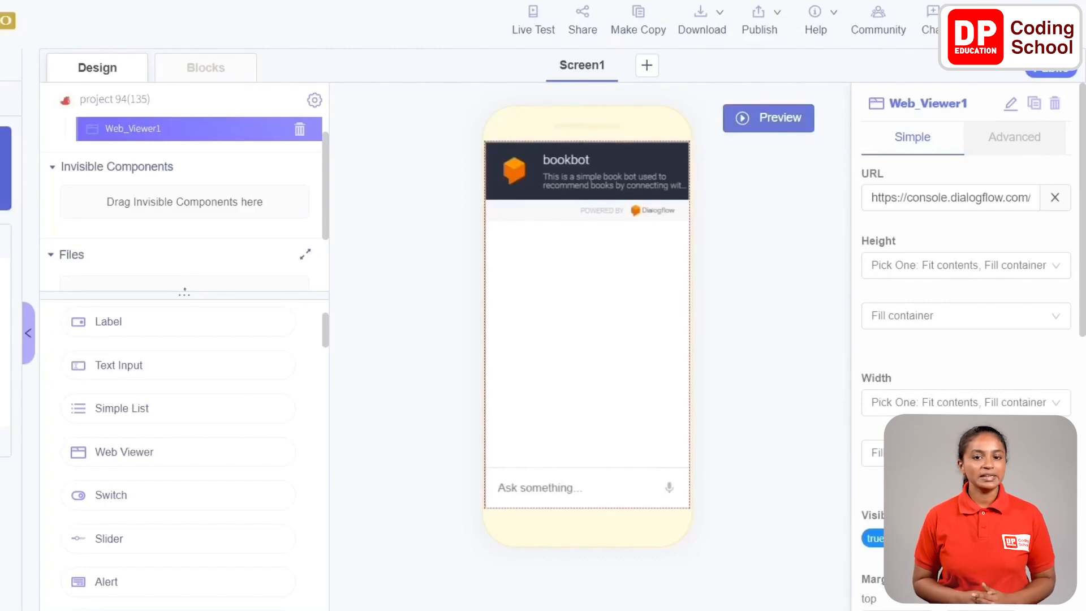
# Start a live test of the app and send "hi" to bookbot in the preview.
pyautogui.click(523, 28)
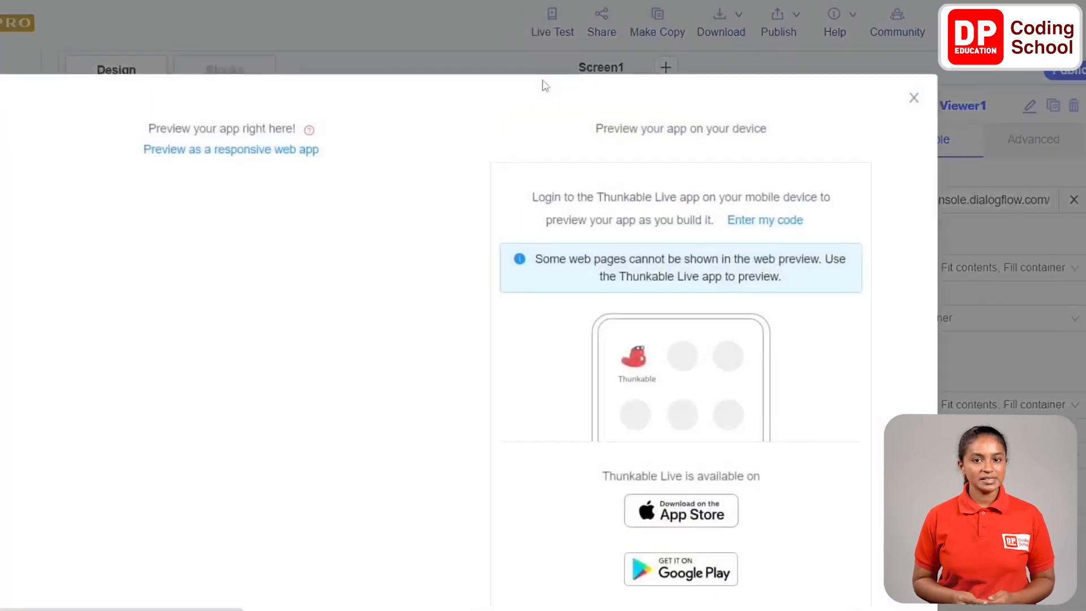
pyautogui.click(258, 557)
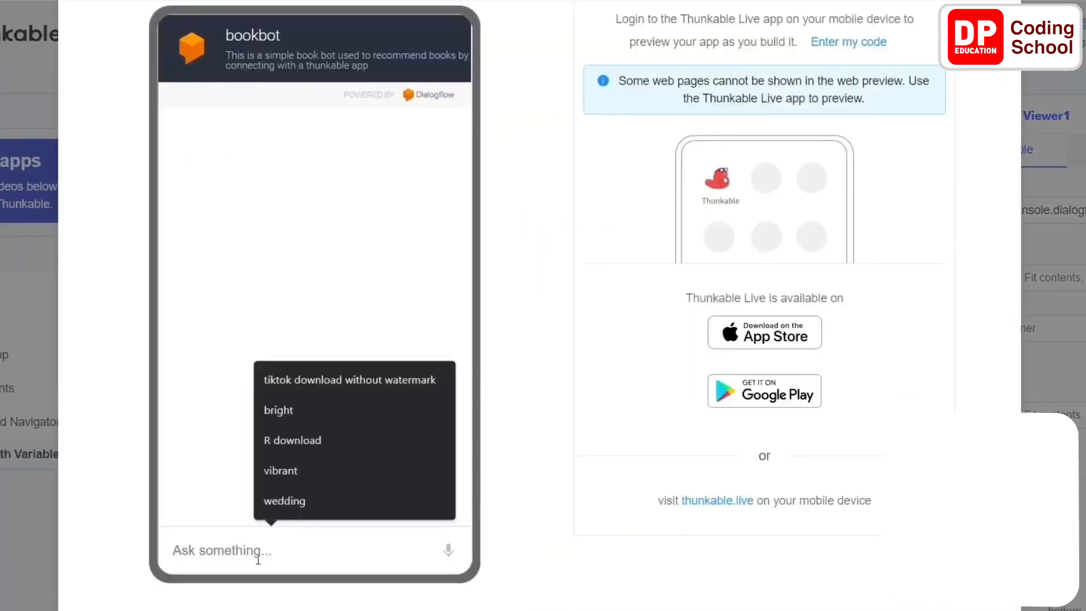
pyautogui.write('hi')
pyautogui.press('Return')
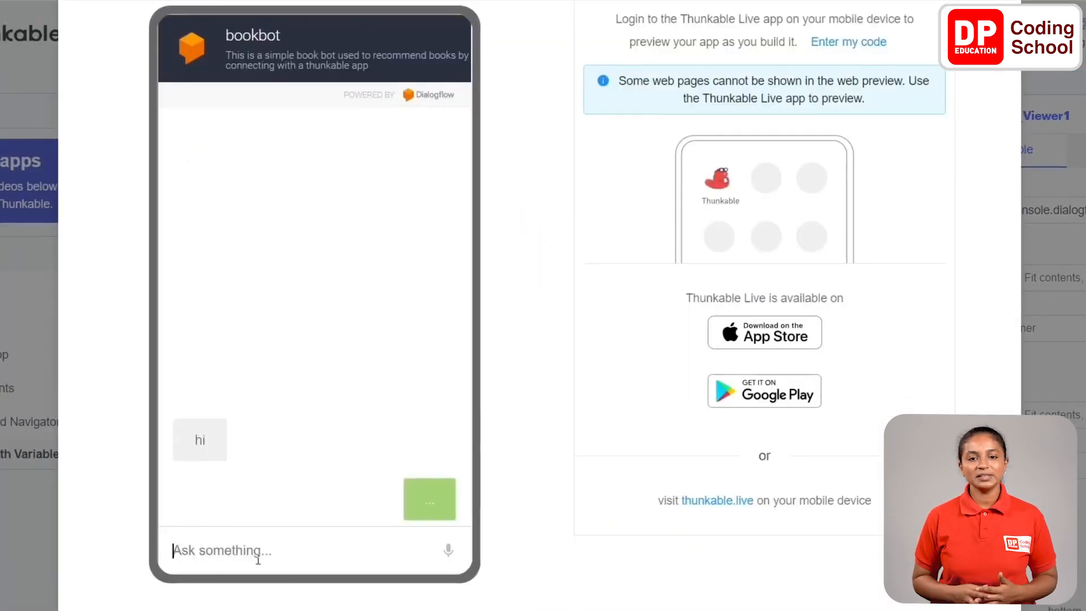